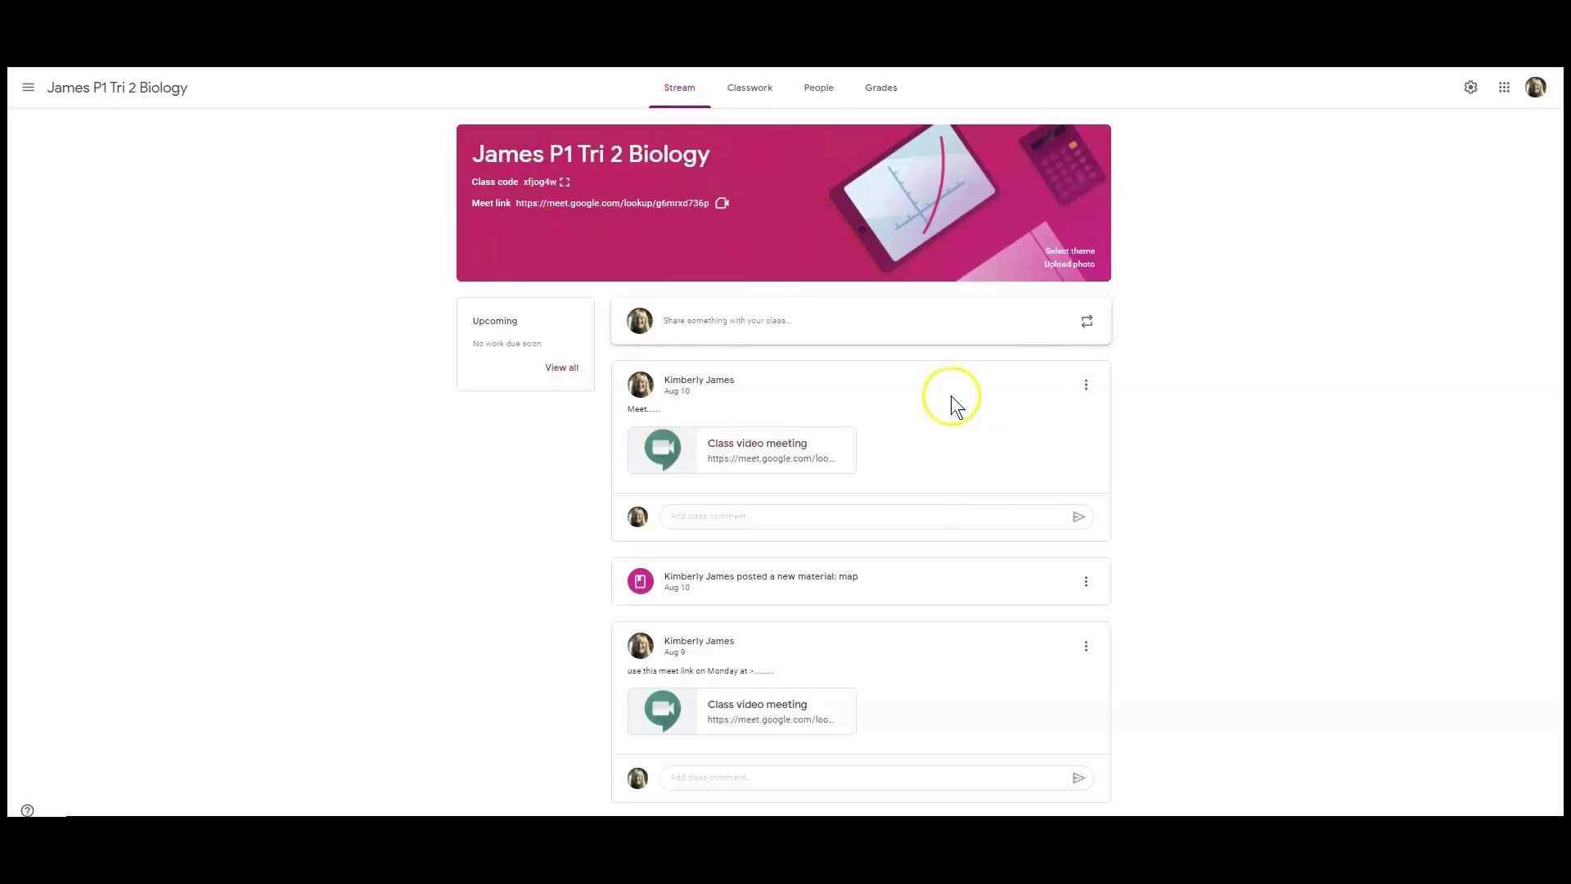
# Step: Open the class's Classwork page
pyautogui.click(757, 88)
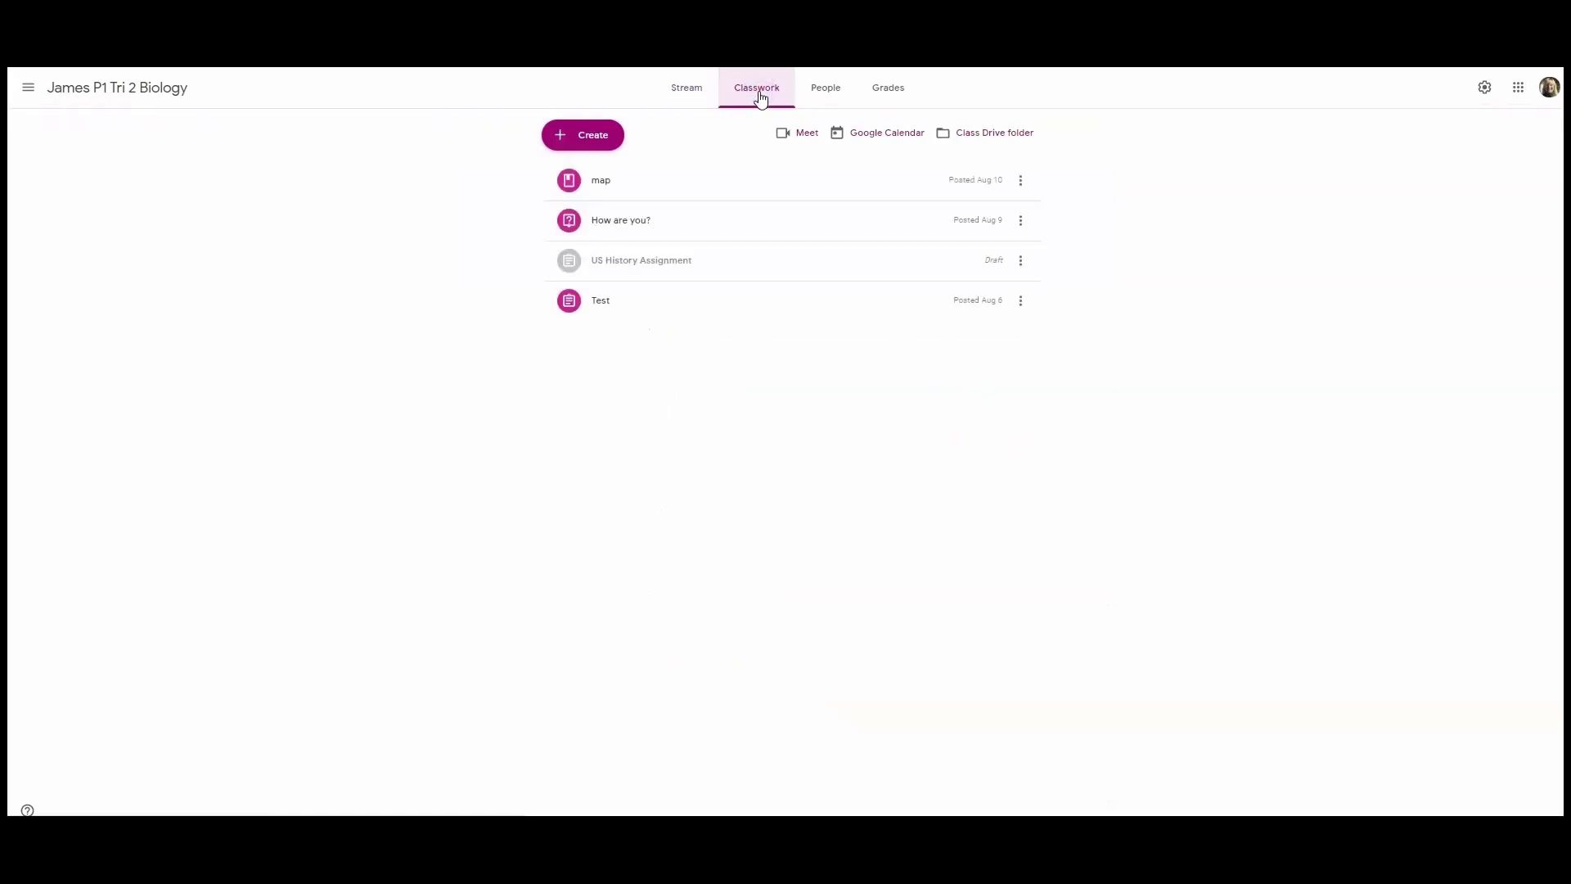
pyautogui.click(576, 138)
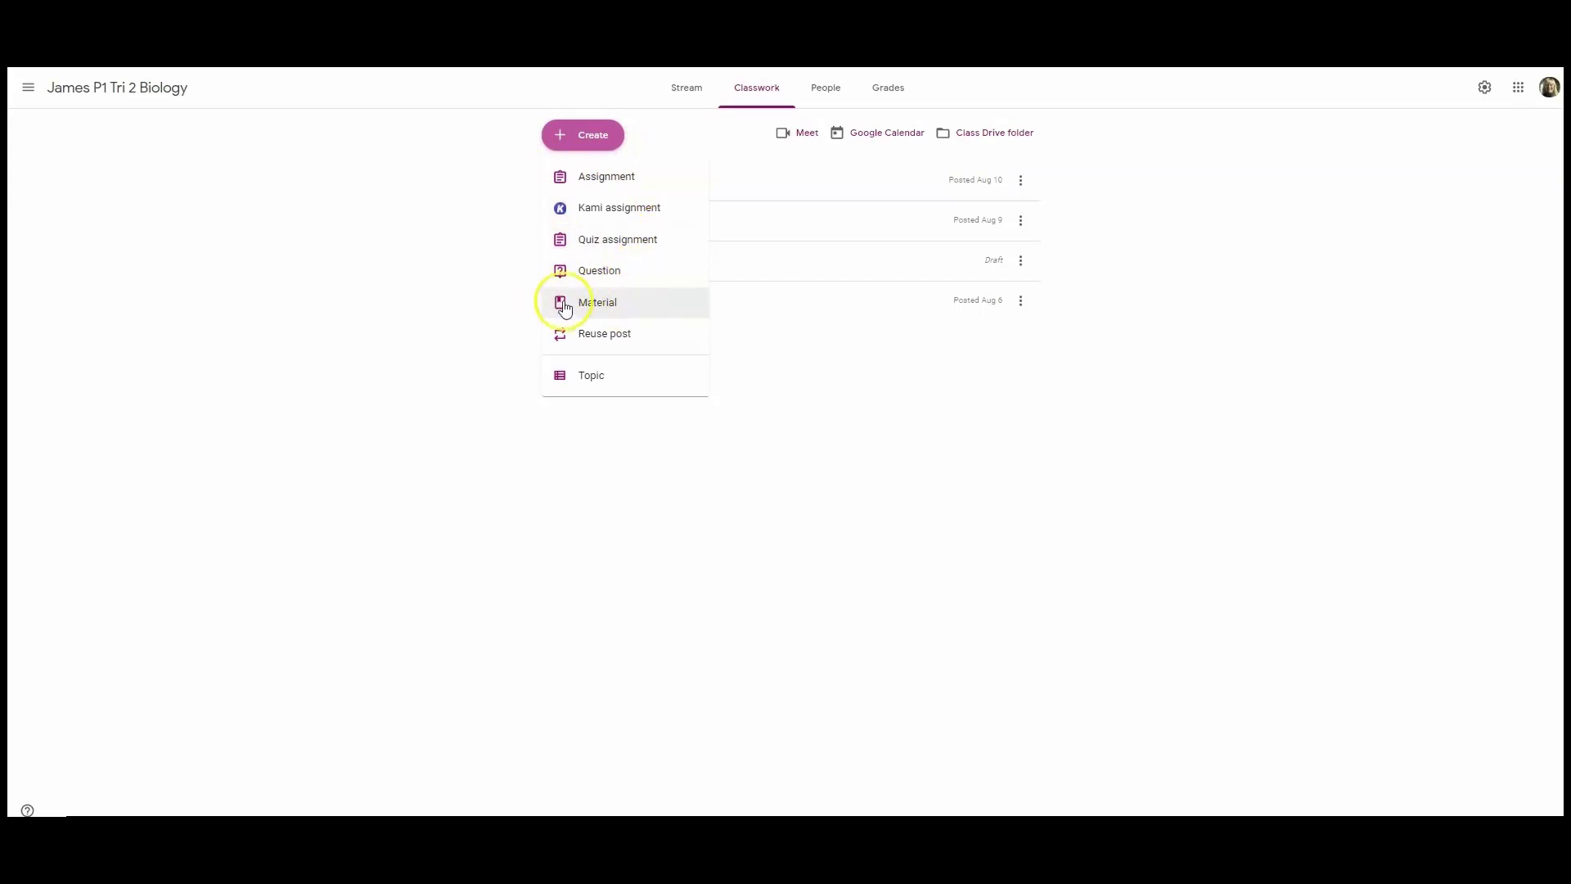
pyautogui.click(597, 302)
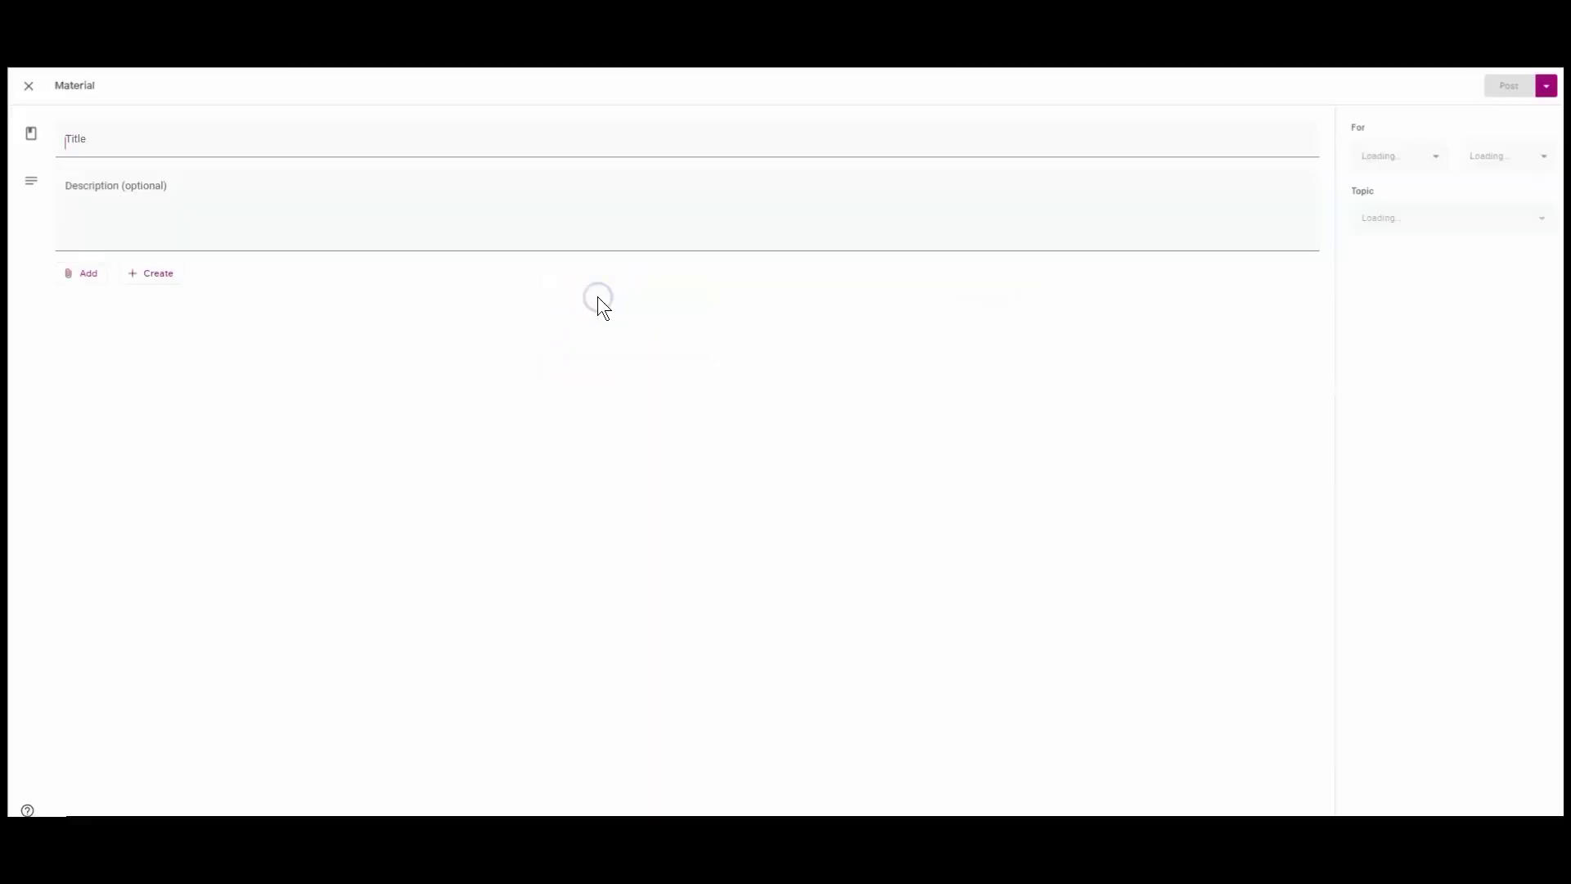
pyautogui.click(169, 182)
pyautogui.click(66, 149)
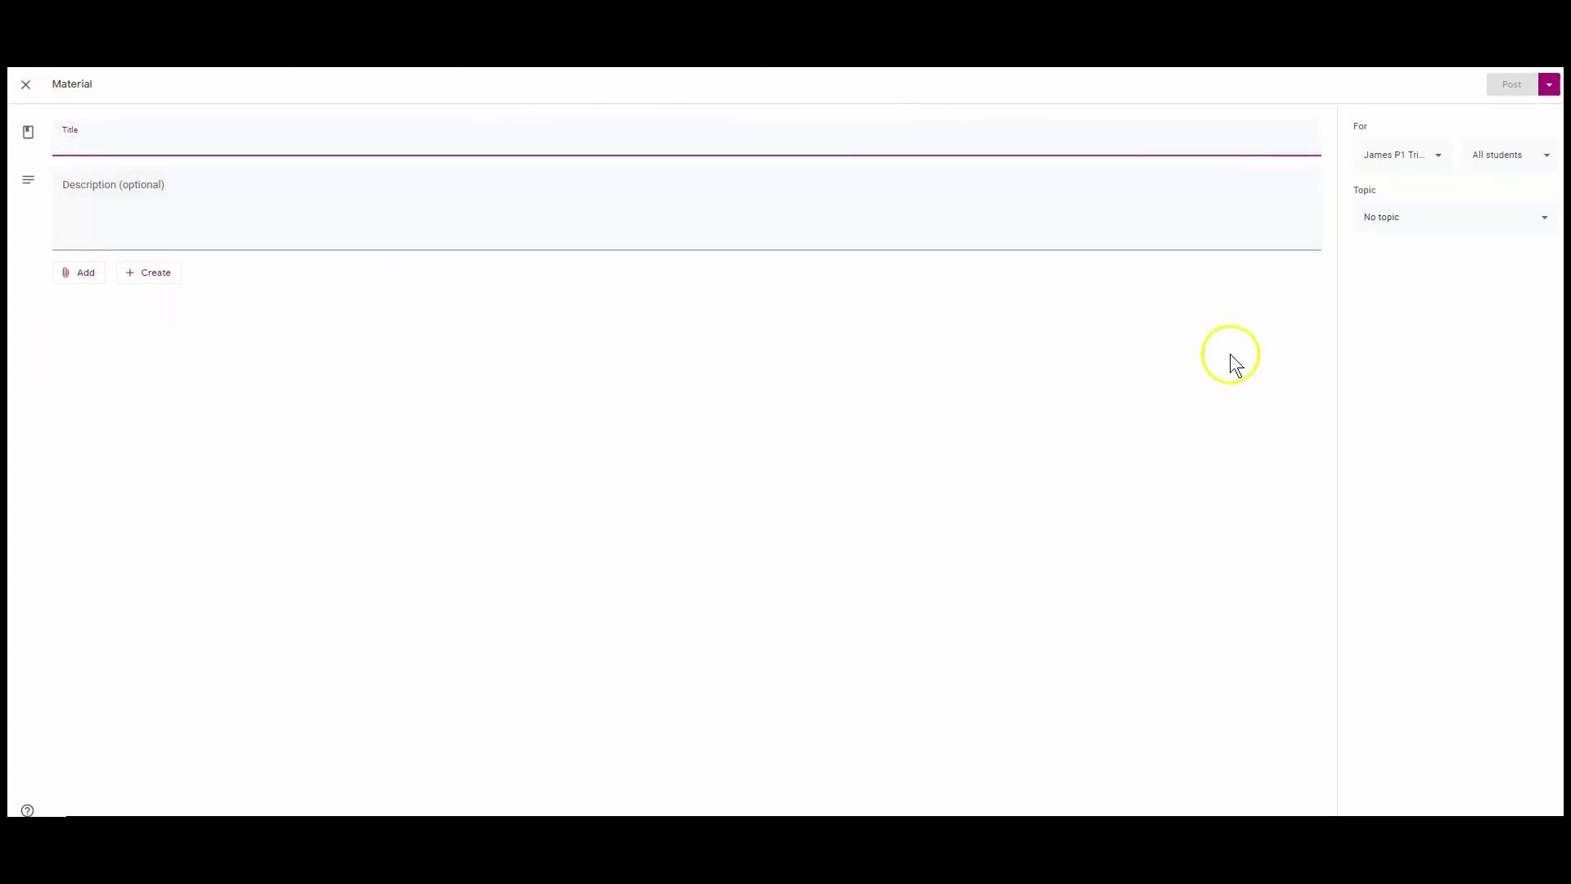
pyautogui.click(26, 85)
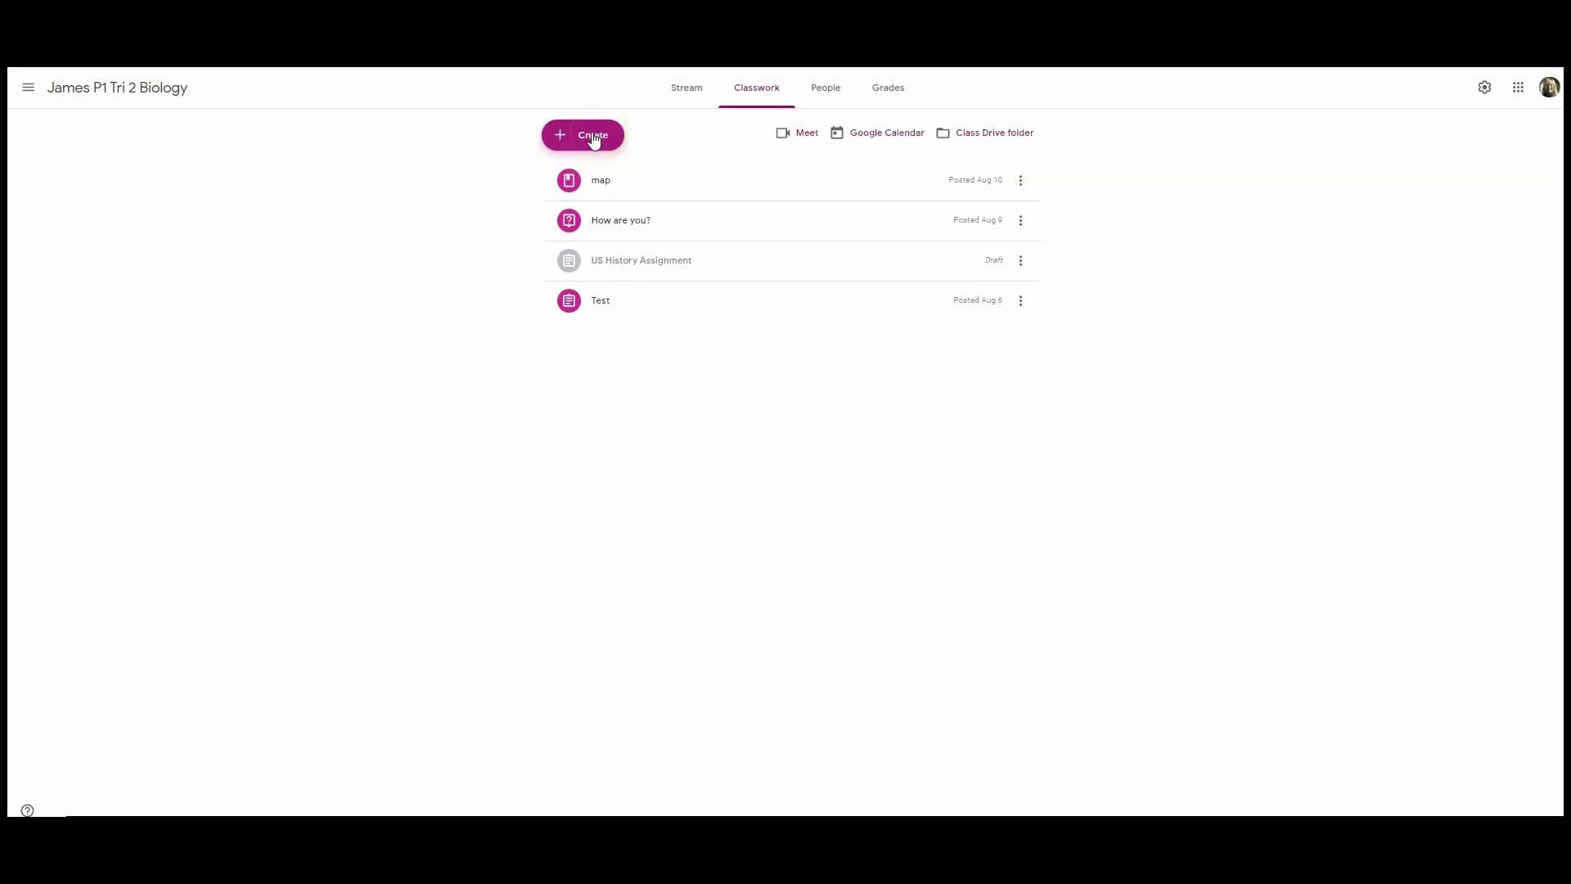
# Step: Reuse the ANCHOR CHART FOR MATH MEASUREMENTS post from the archived P1 Biology class, creating new copies of all attachments
pyautogui.click(594, 137)
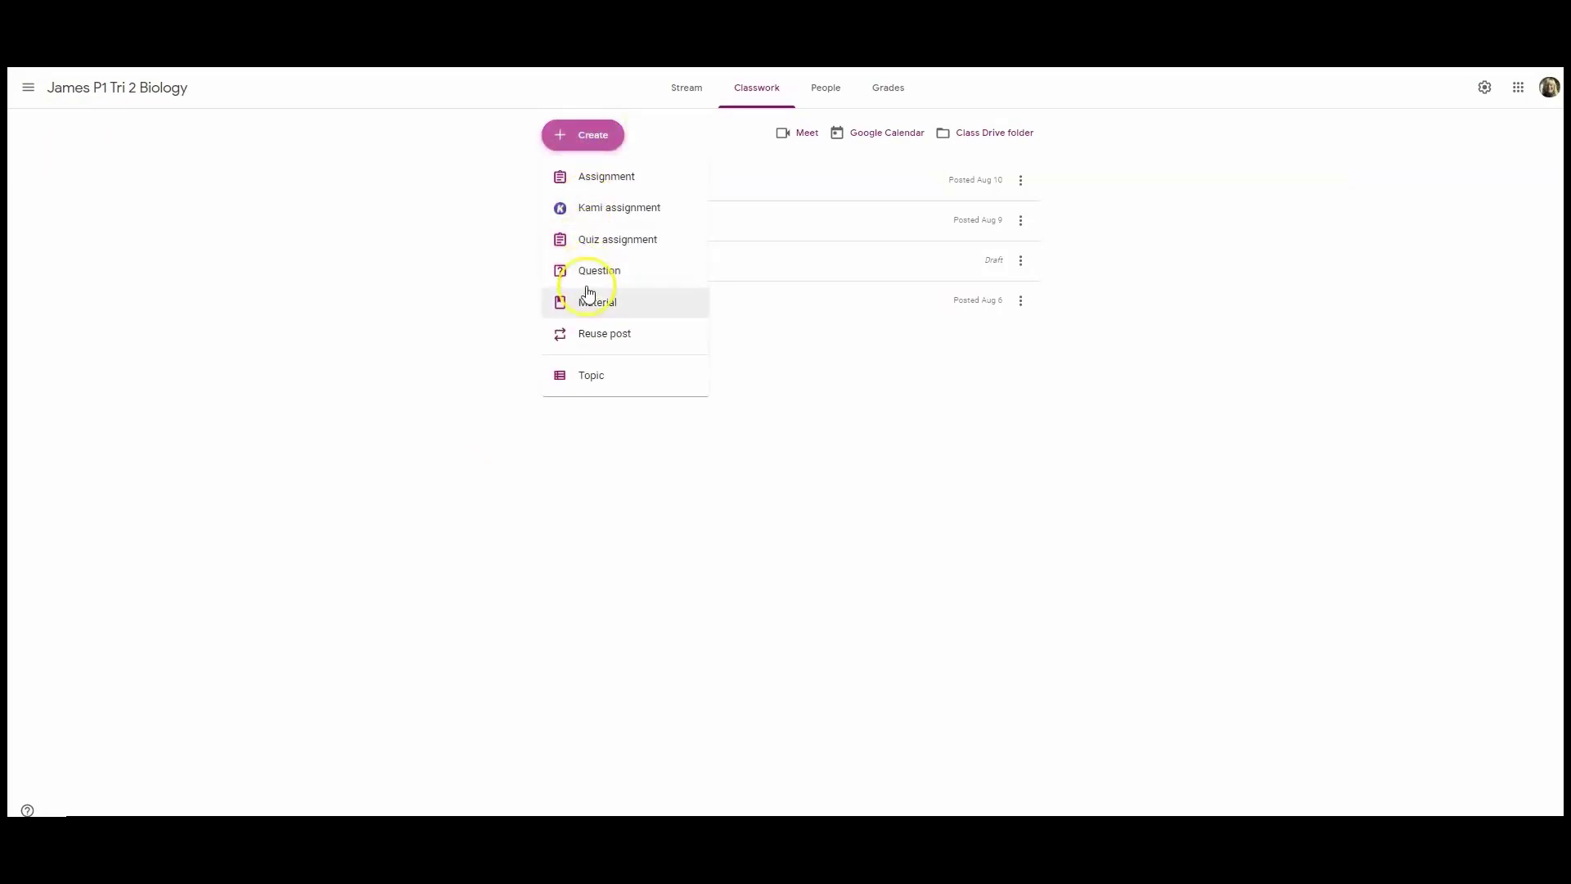
pyautogui.click(612, 339)
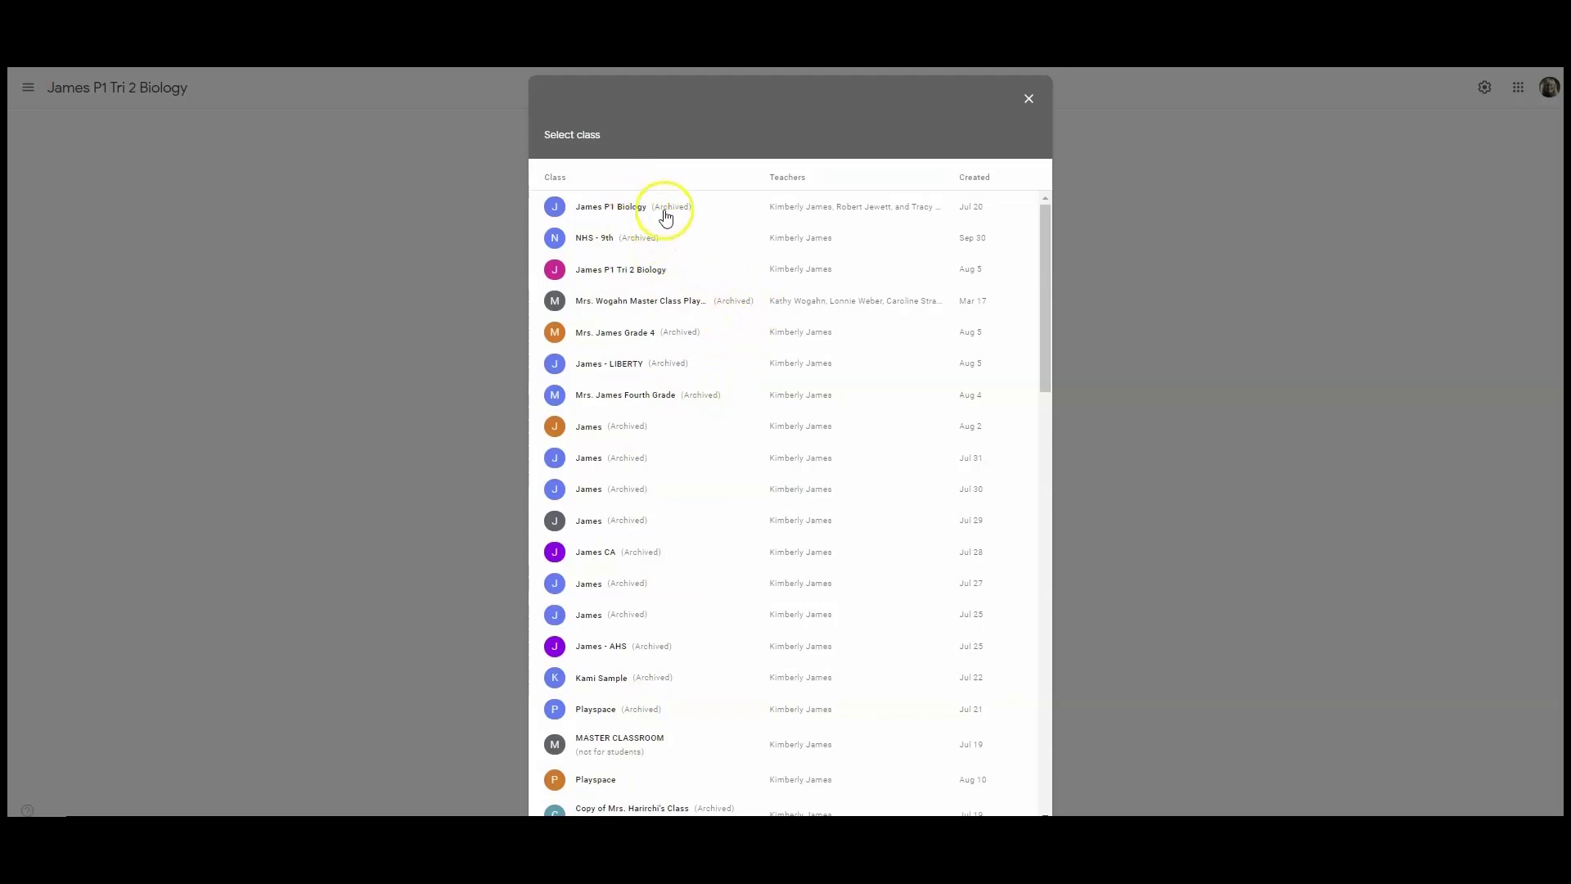
pyautogui.click(606, 210)
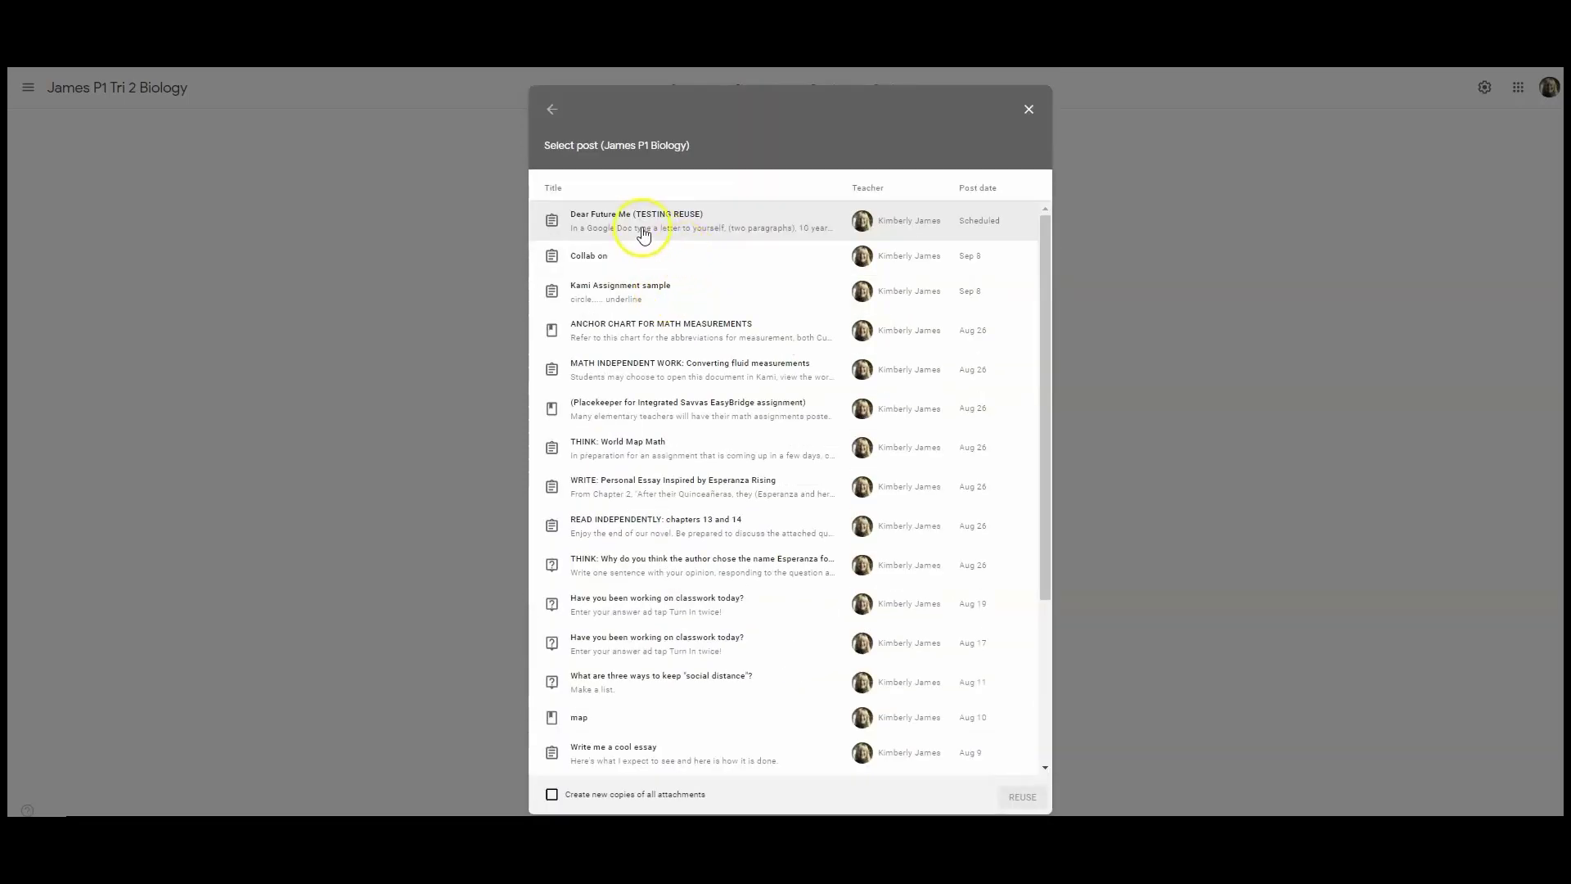
pyautogui.scroll(-6, 686, 369)
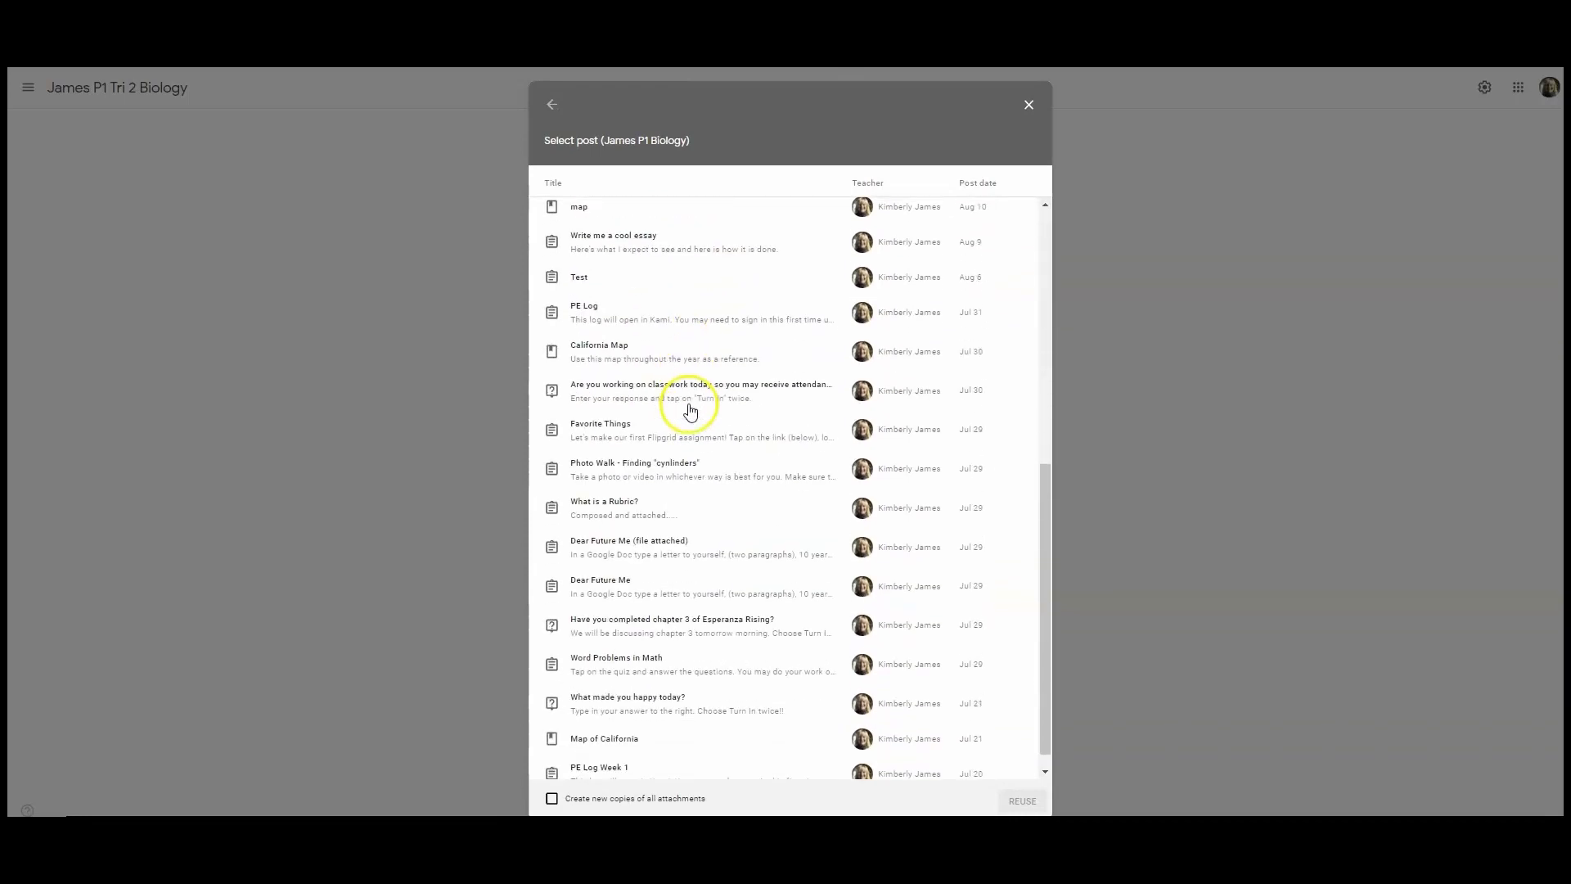
pyautogui.scroll(6, 705, 696)
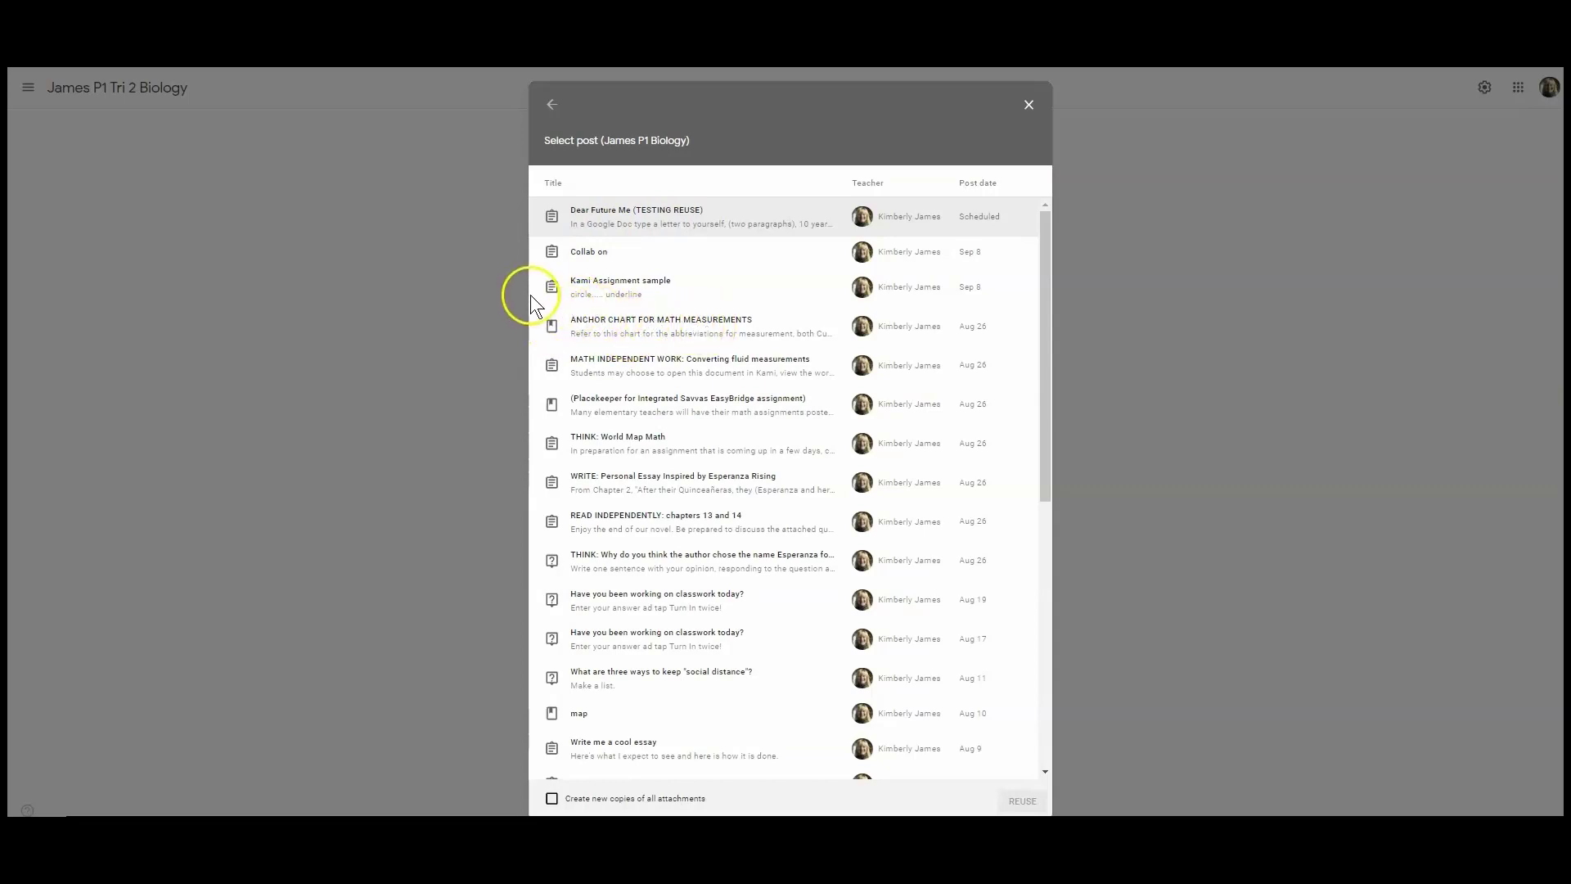
pyautogui.click(615, 325)
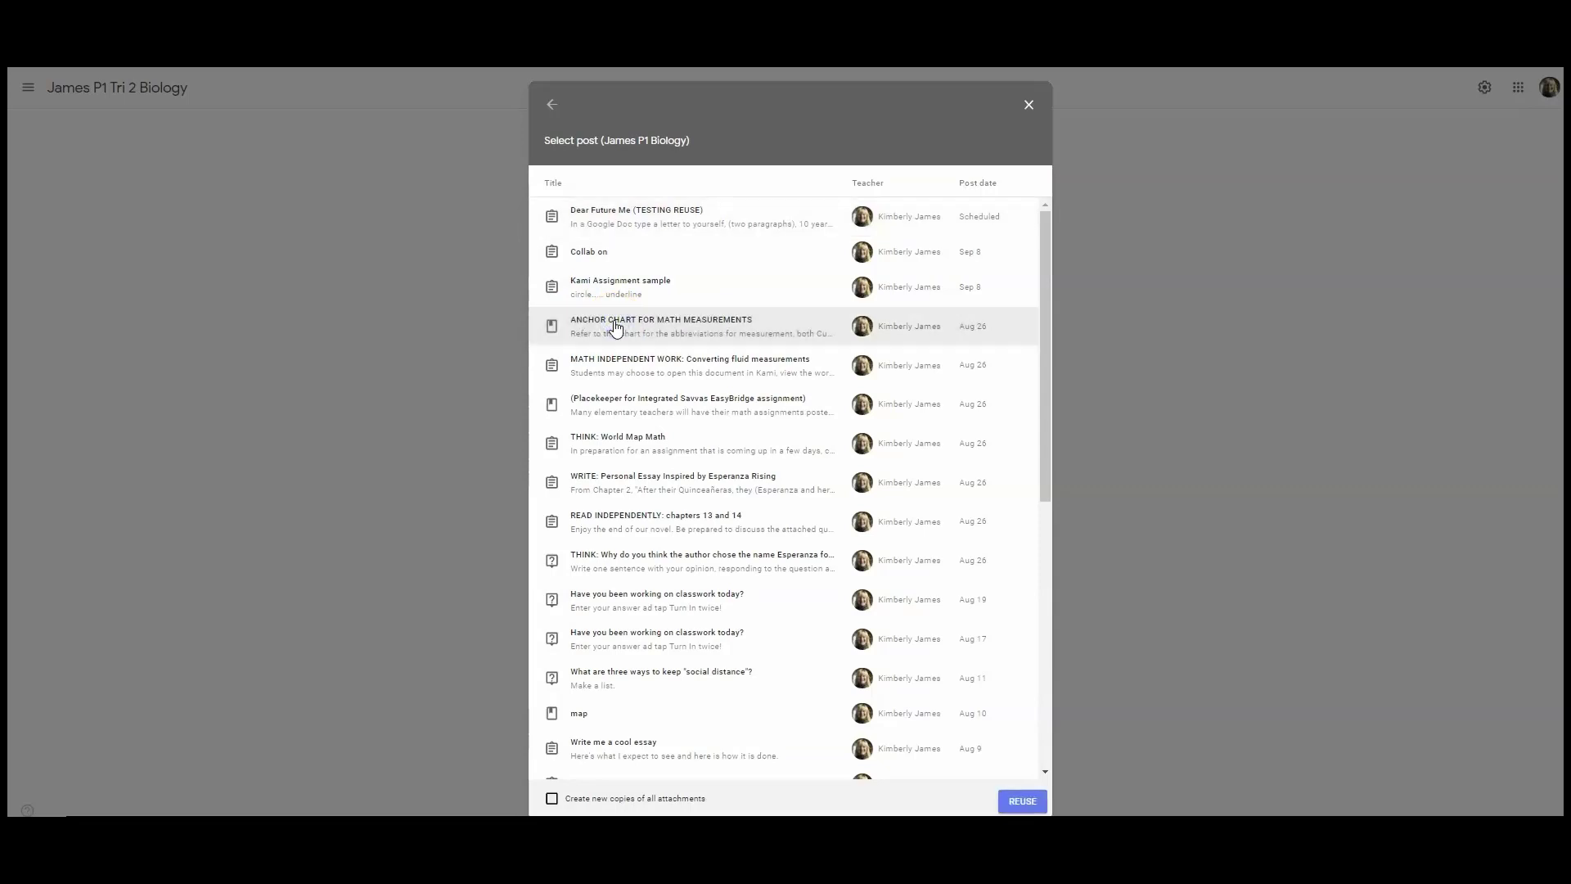
pyautogui.click(551, 799)
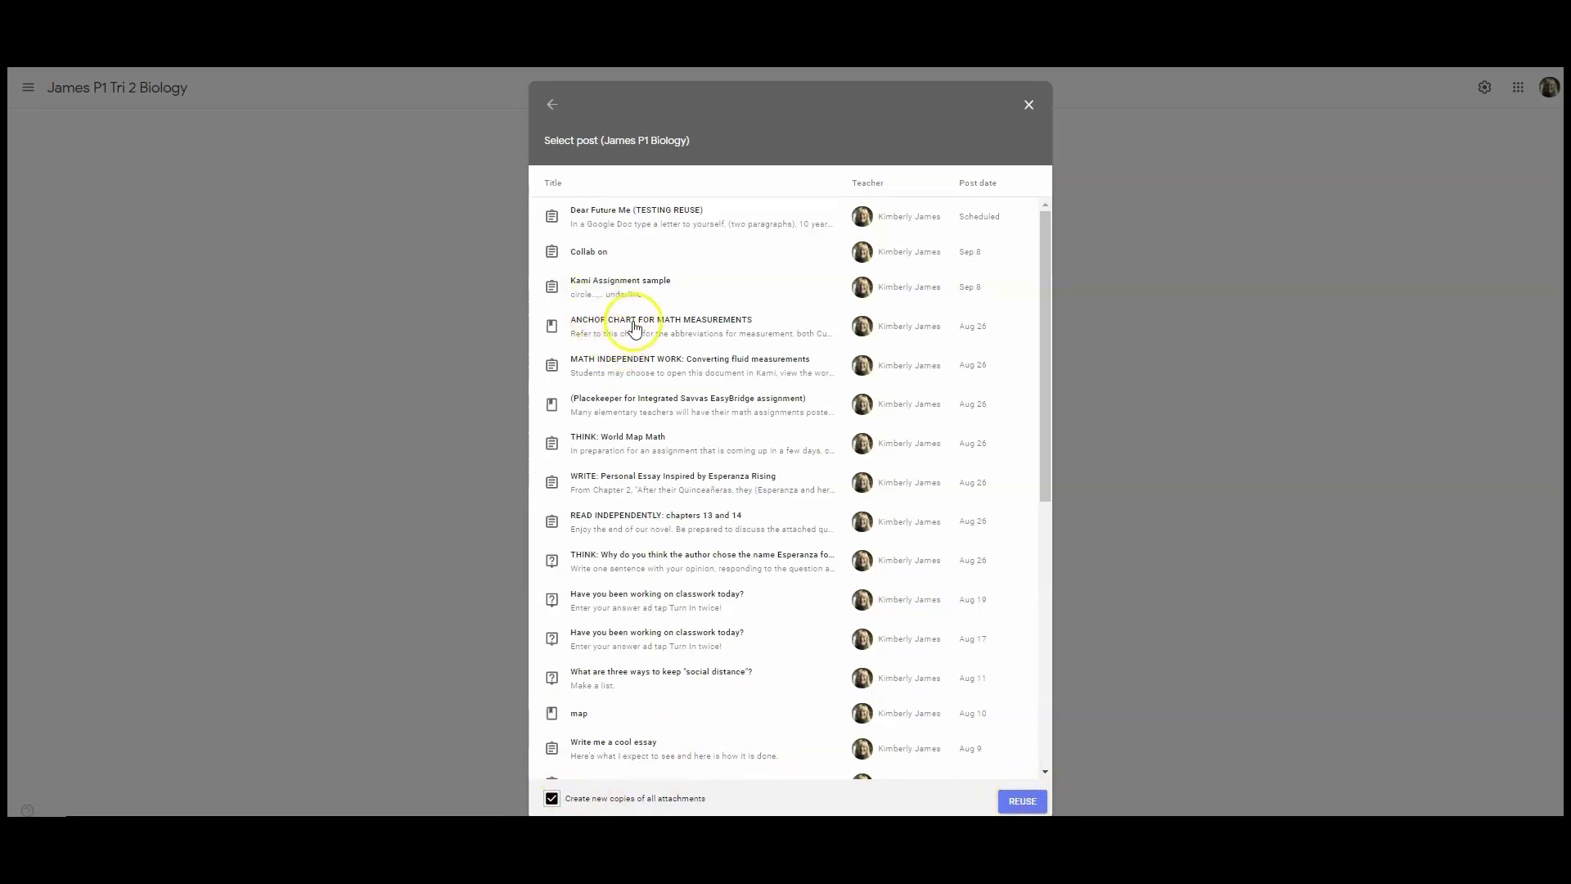
pyautogui.click(1021, 802)
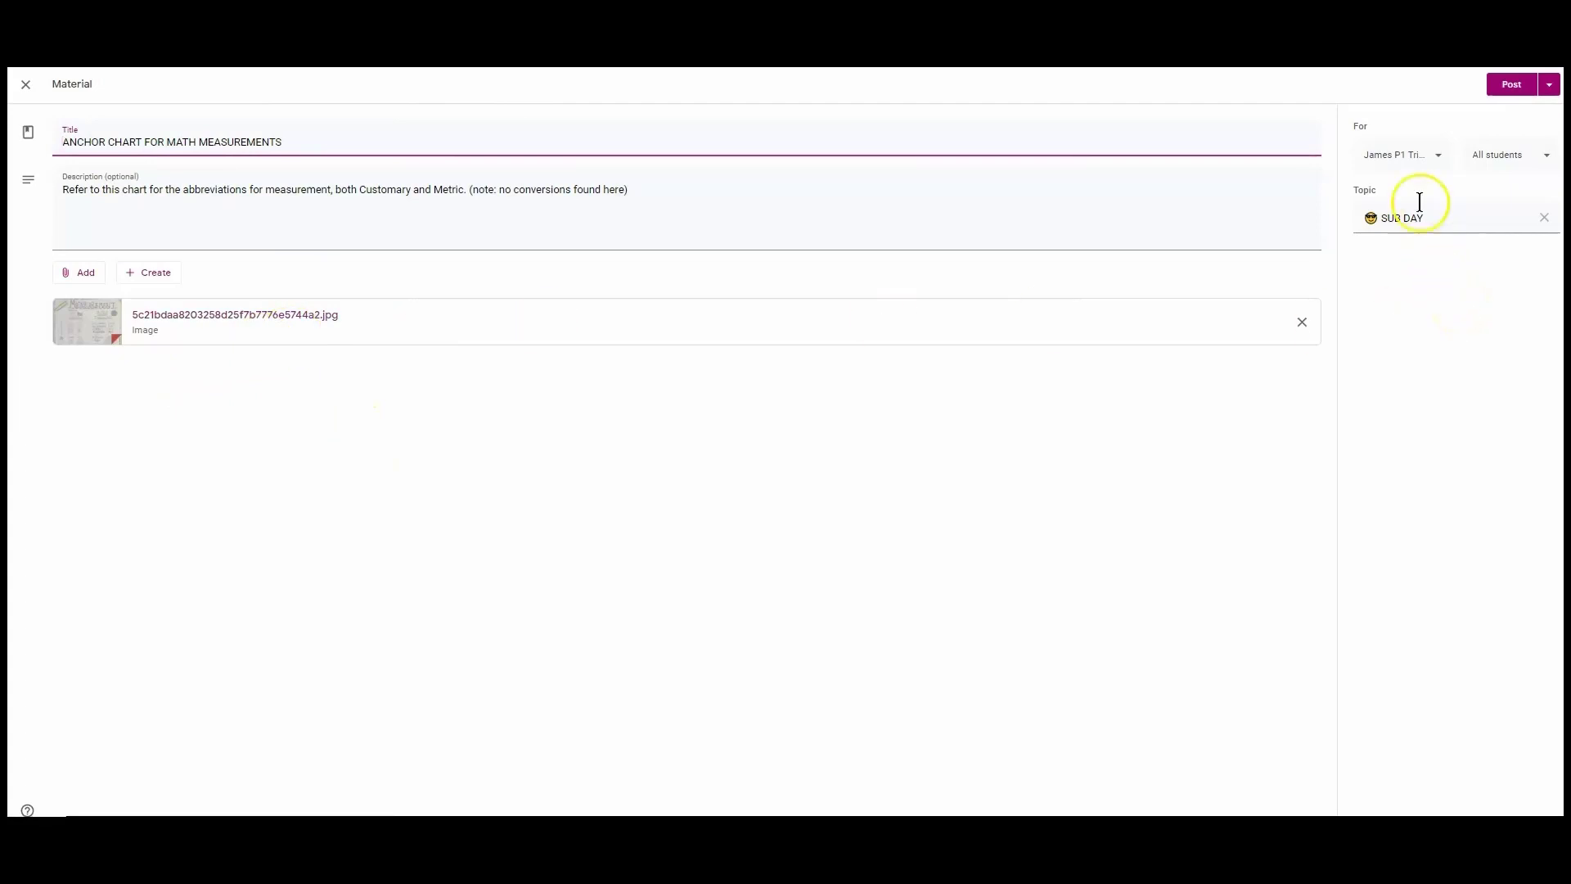
# Step: Replace the material's SUB DAY topic with a new topic named Resources and post the material to the class
pyautogui.click(1440, 158)
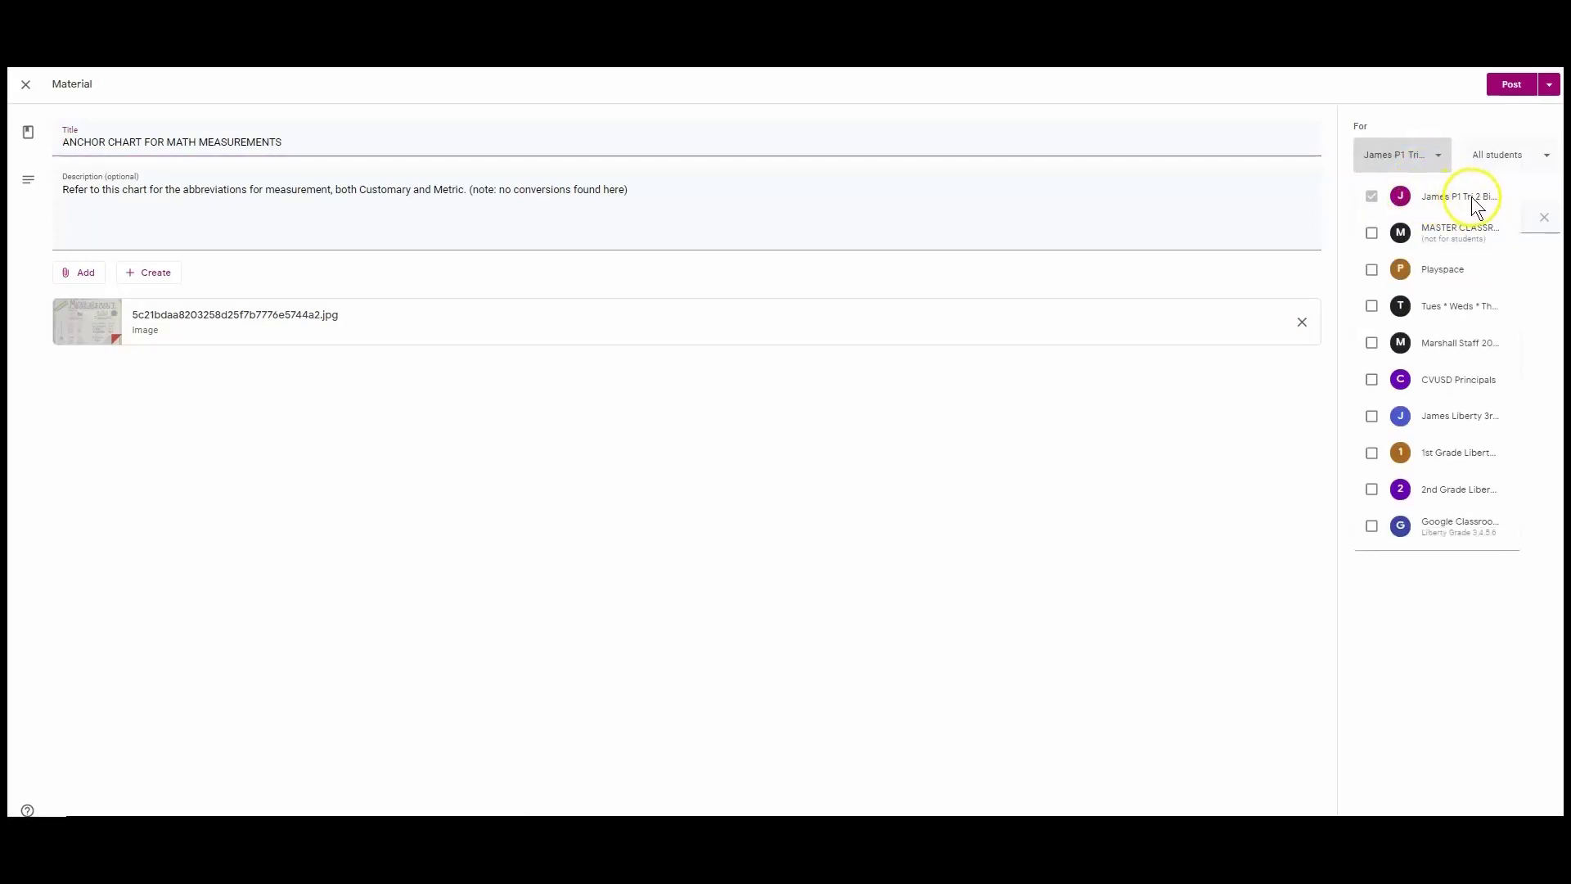
pyautogui.click(1442, 160)
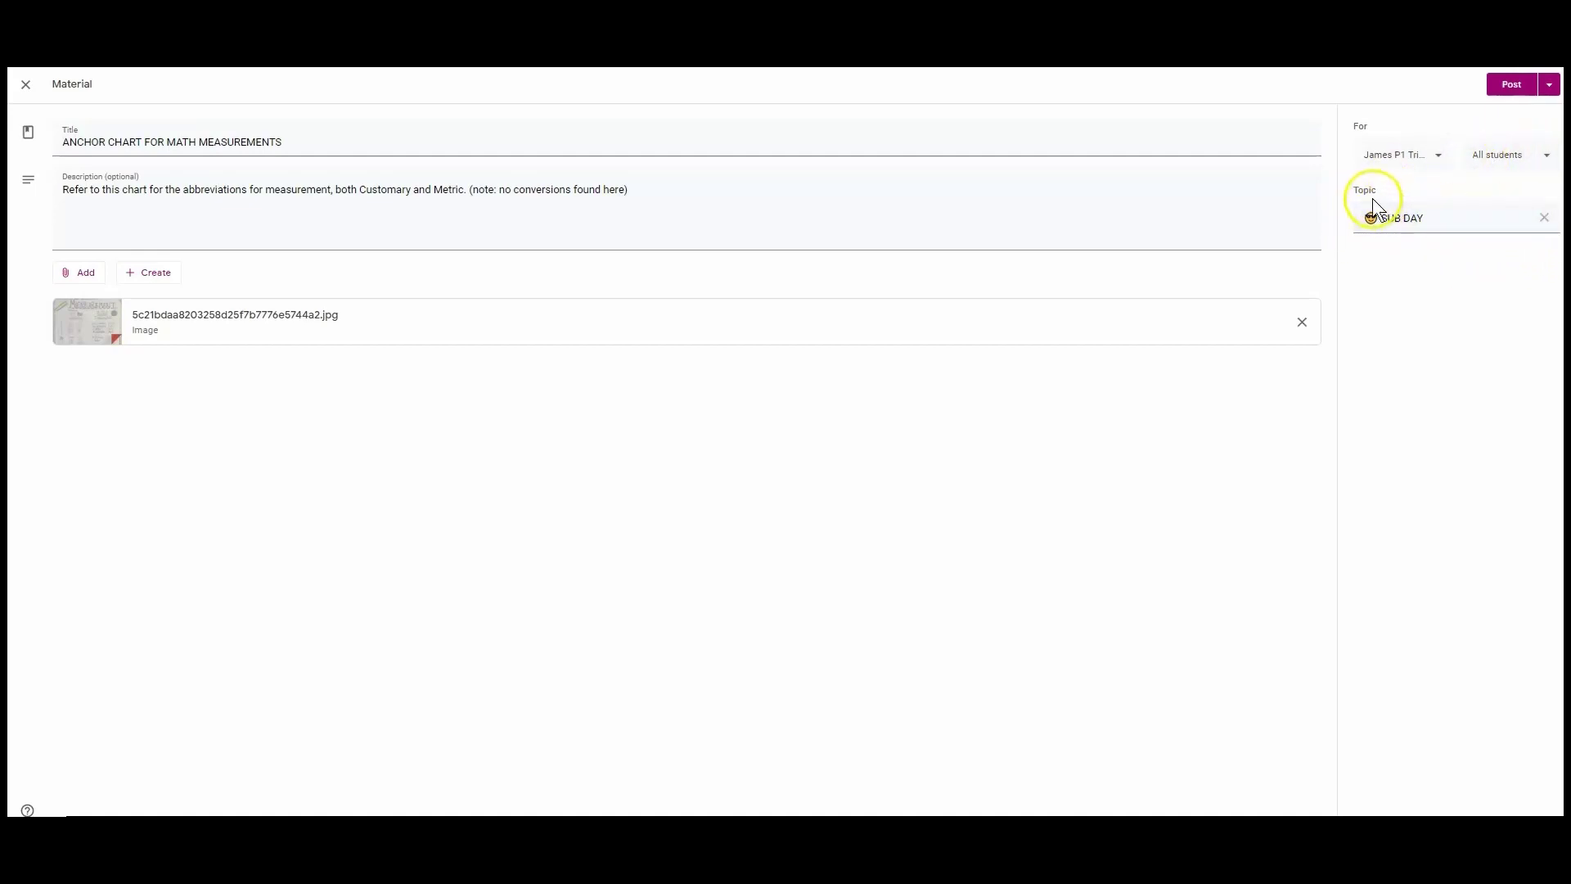
pyautogui.click(1543, 219)
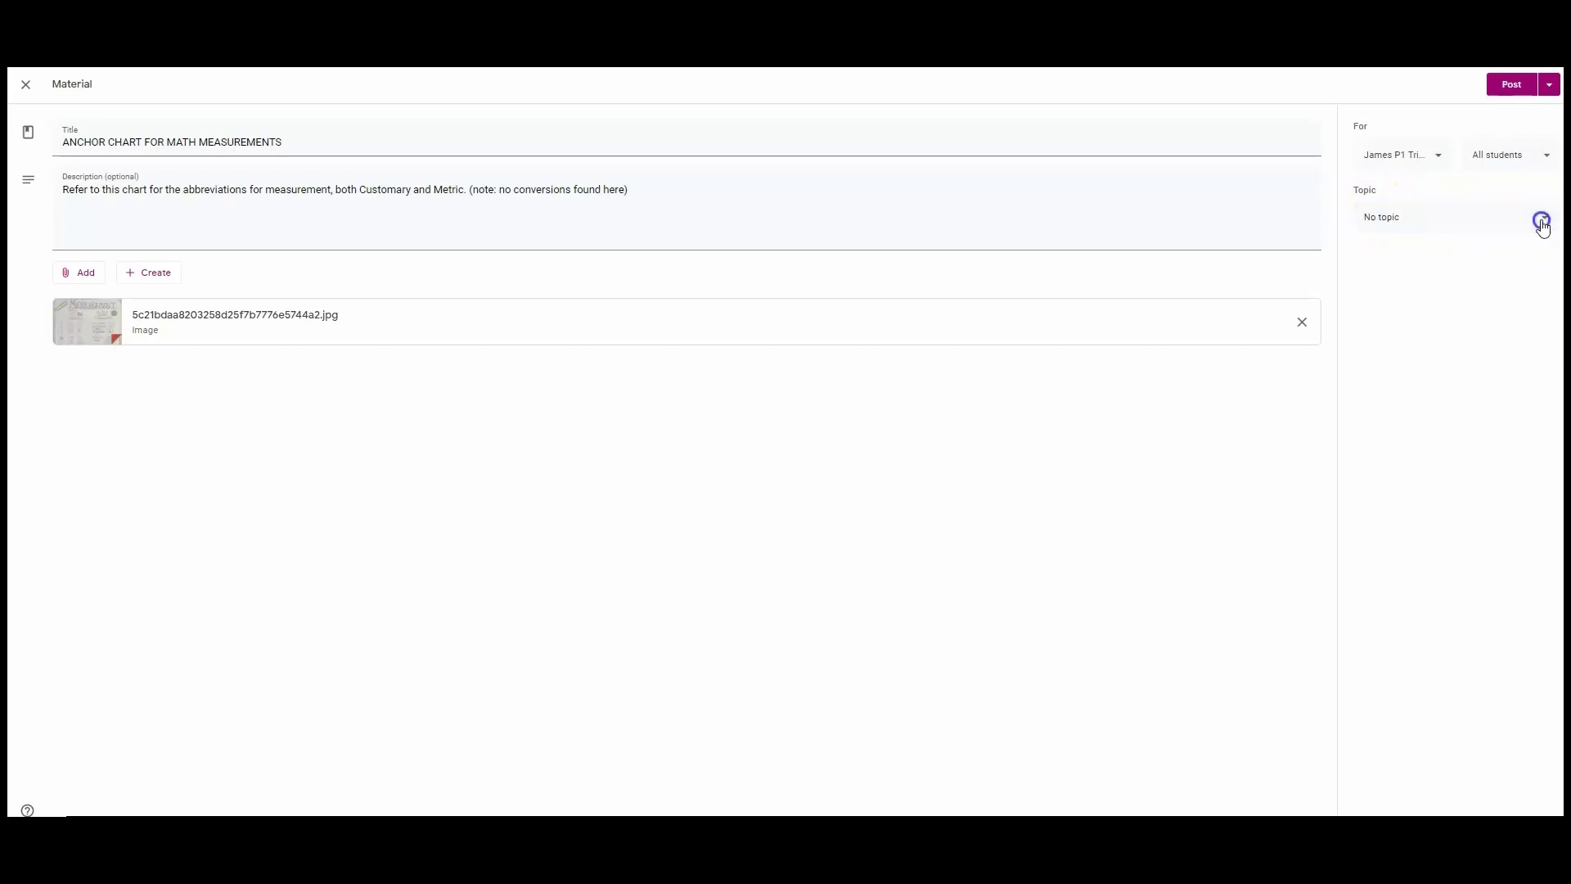
pyautogui.click(1392, 214)
pyautogui.click(1399, 248)
pyautogui.click(1429, 277)
pyautogui.click(1446, 133)
pyautogui.click(1518, 87)
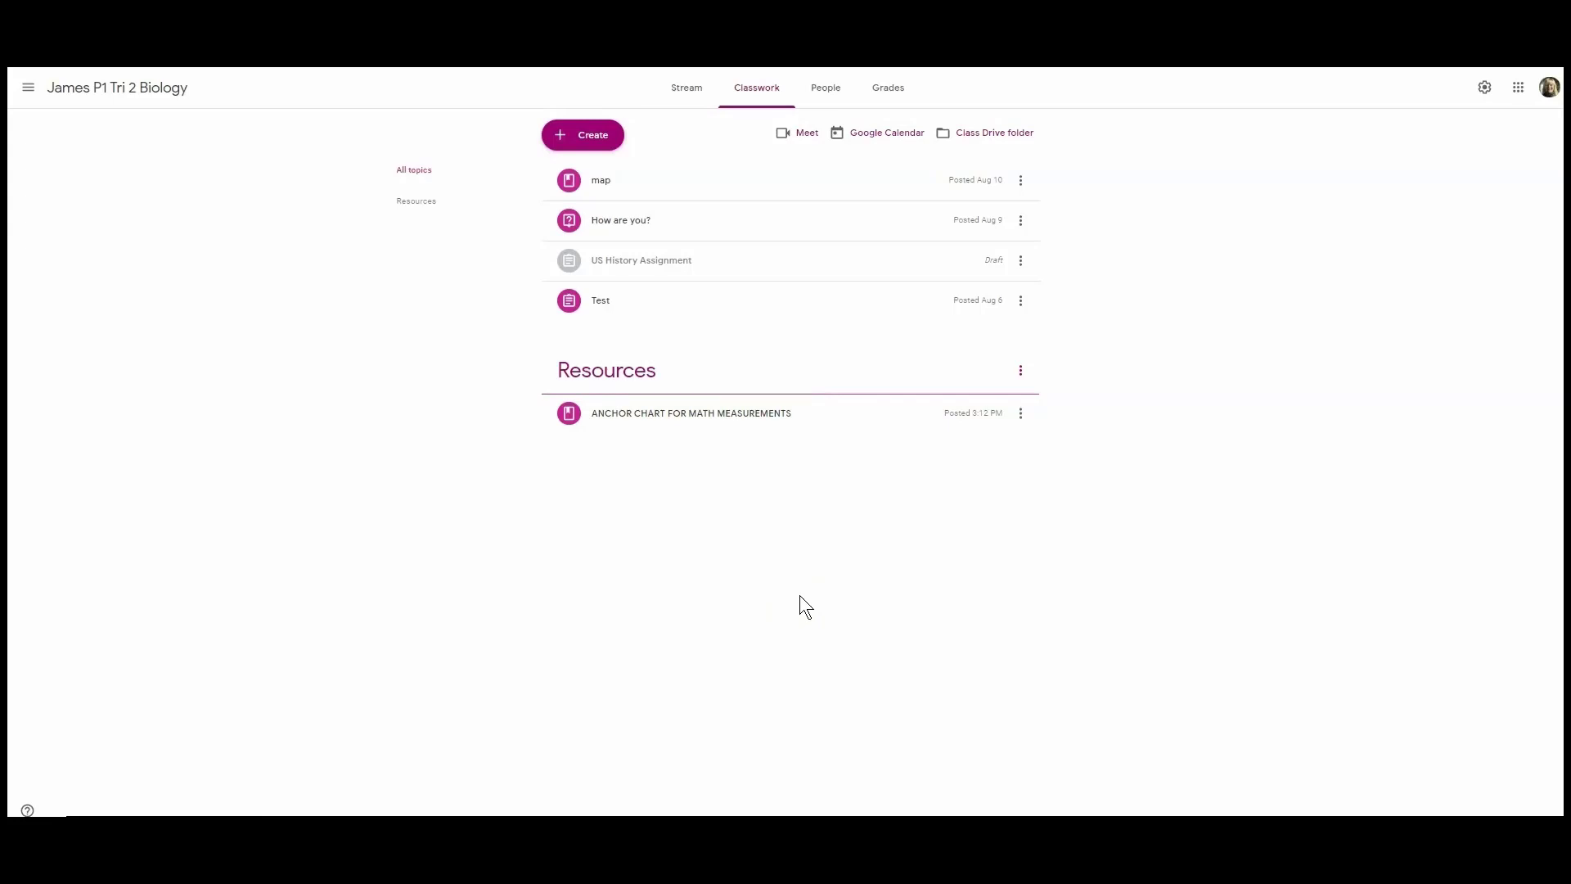
# Step: Reuse the THINK: World Map Math assignment from the archived P1 Biology class with new copies of all attachments
pyautogui.click(592, 136)
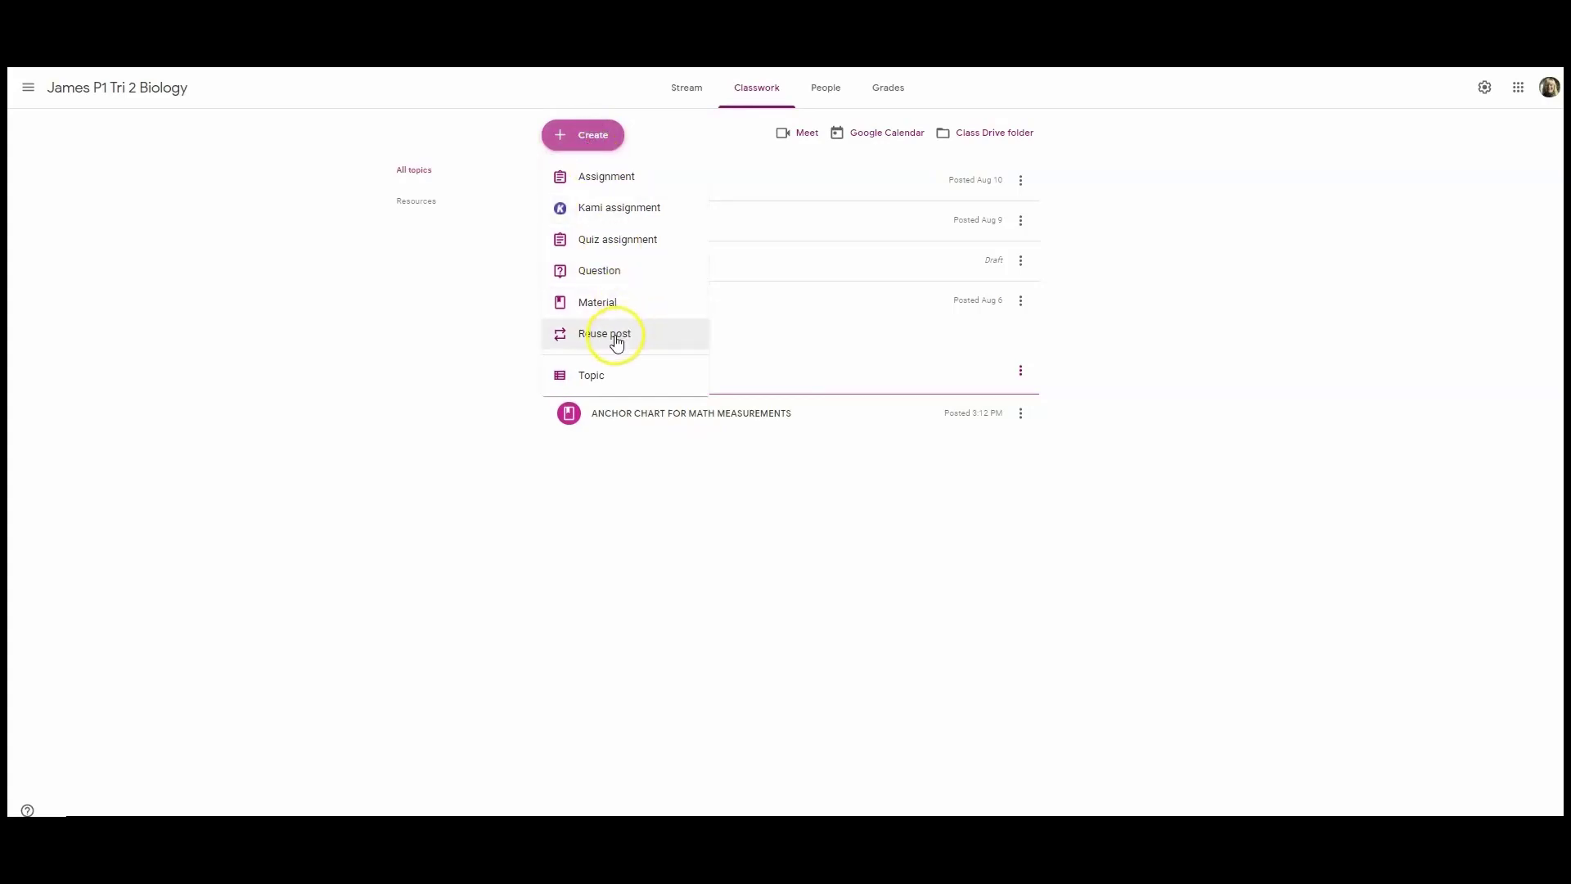
pyautogui.click(614, 337)
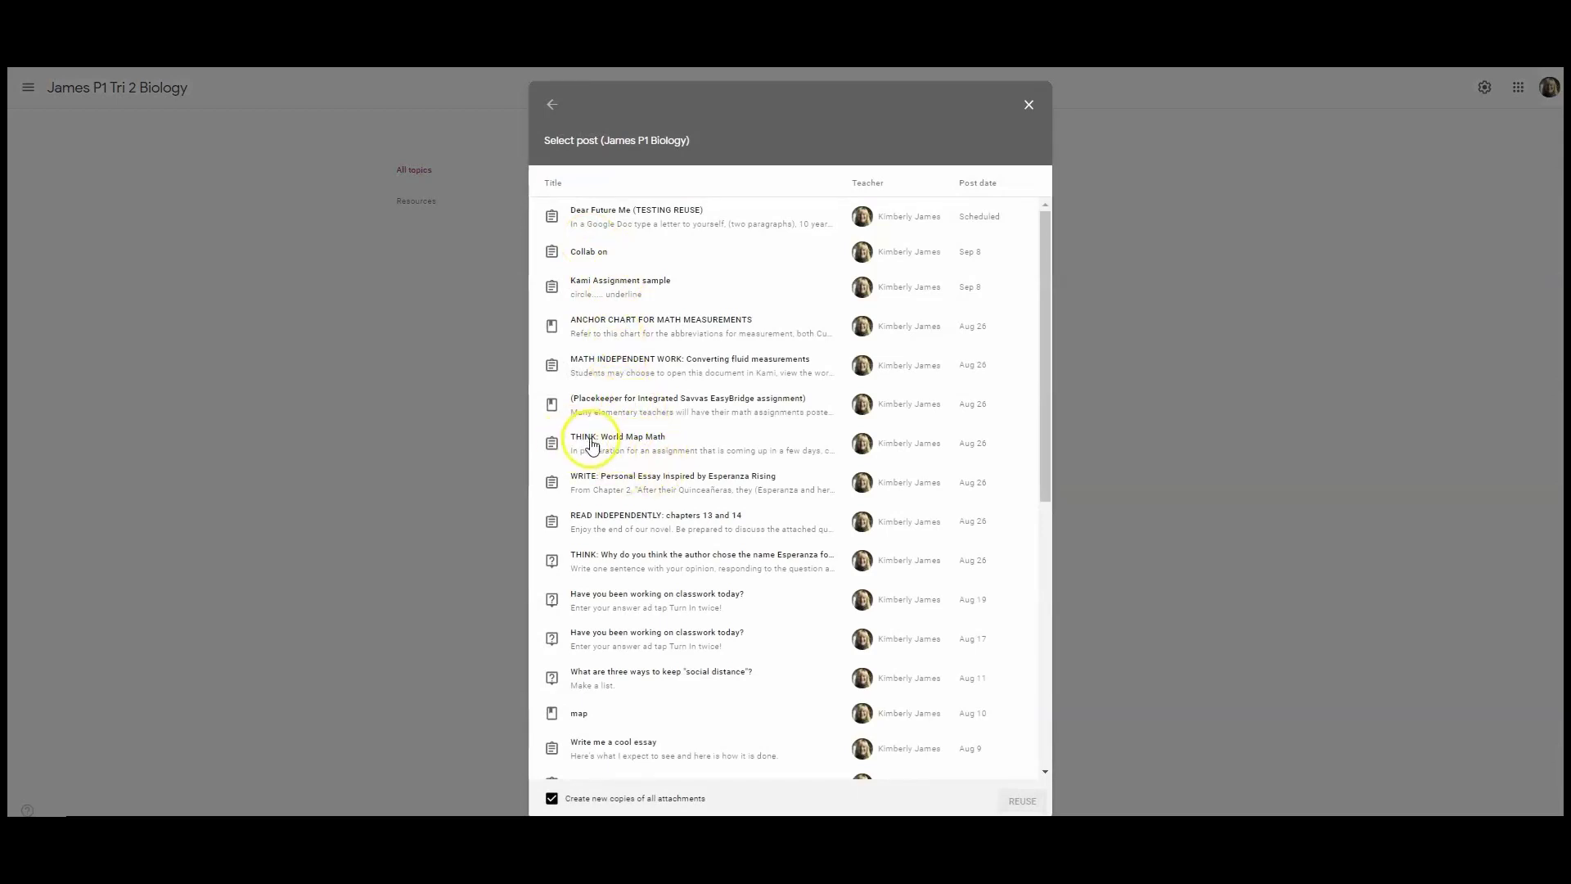
pyautogui.click(622, 445)
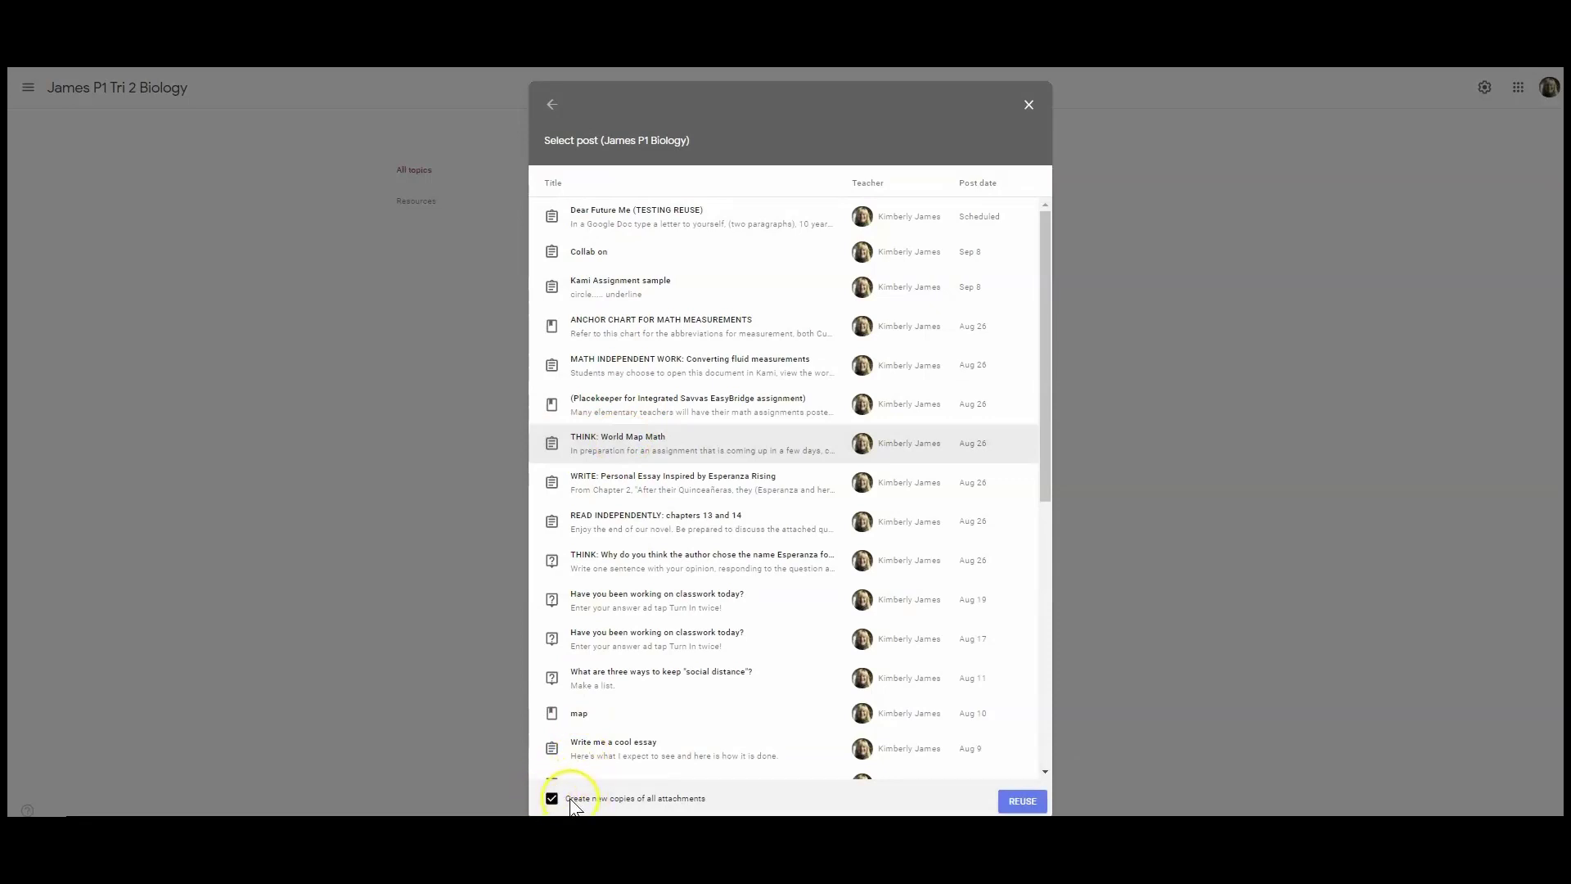
pyautogui.click(1023, 801)
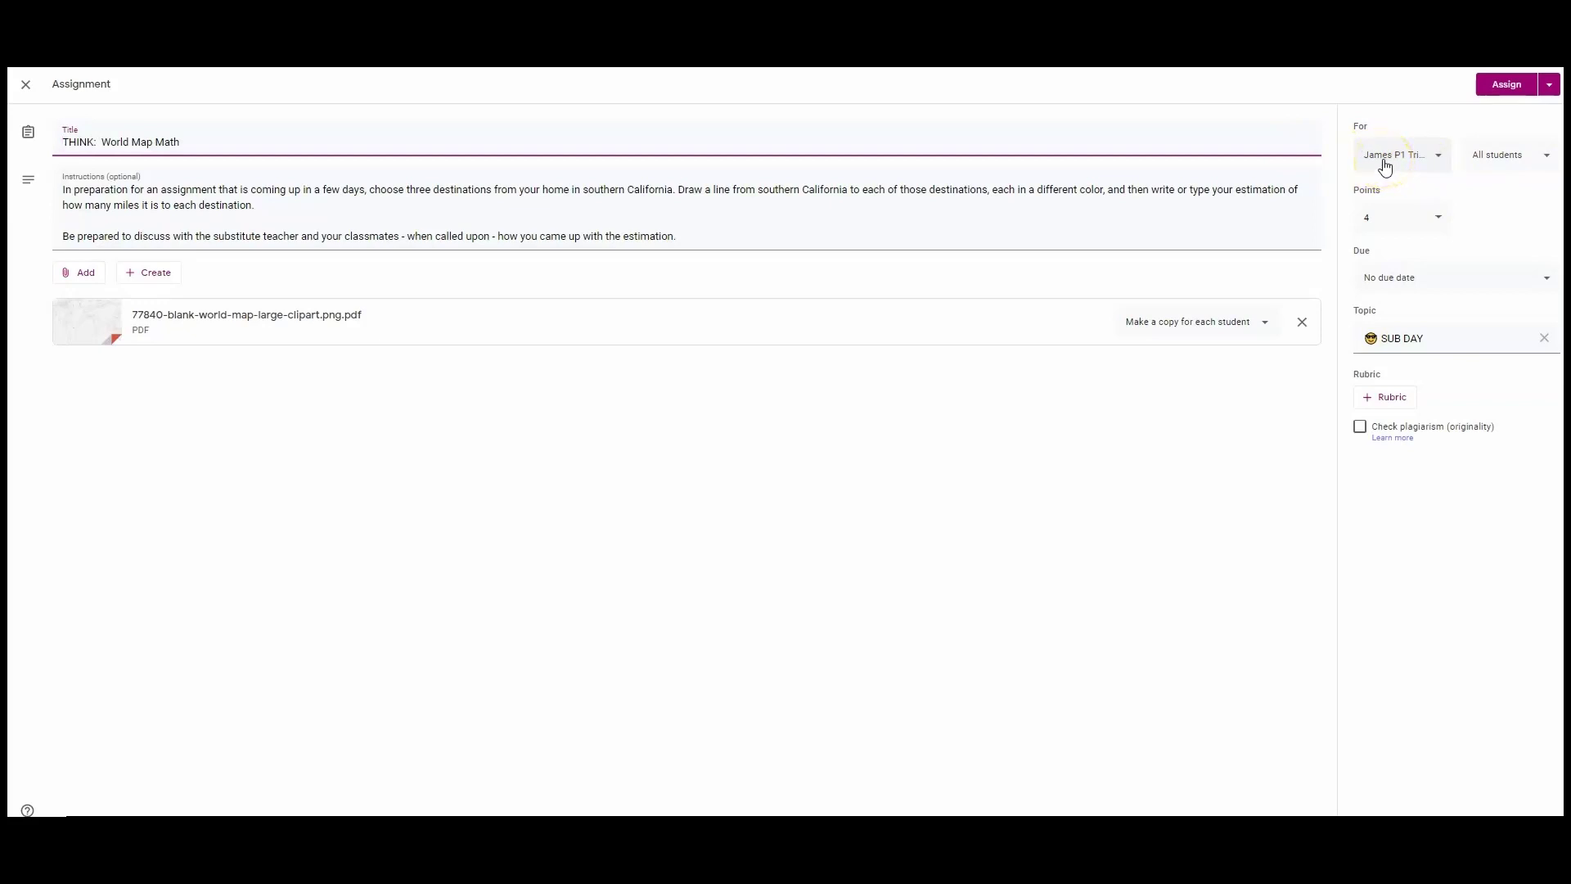
# Step: Set the World Map Math assignment to 100 points and make it due Oct 30, 2020 at 4:00 PM
pyautogui.click(1437, 219)
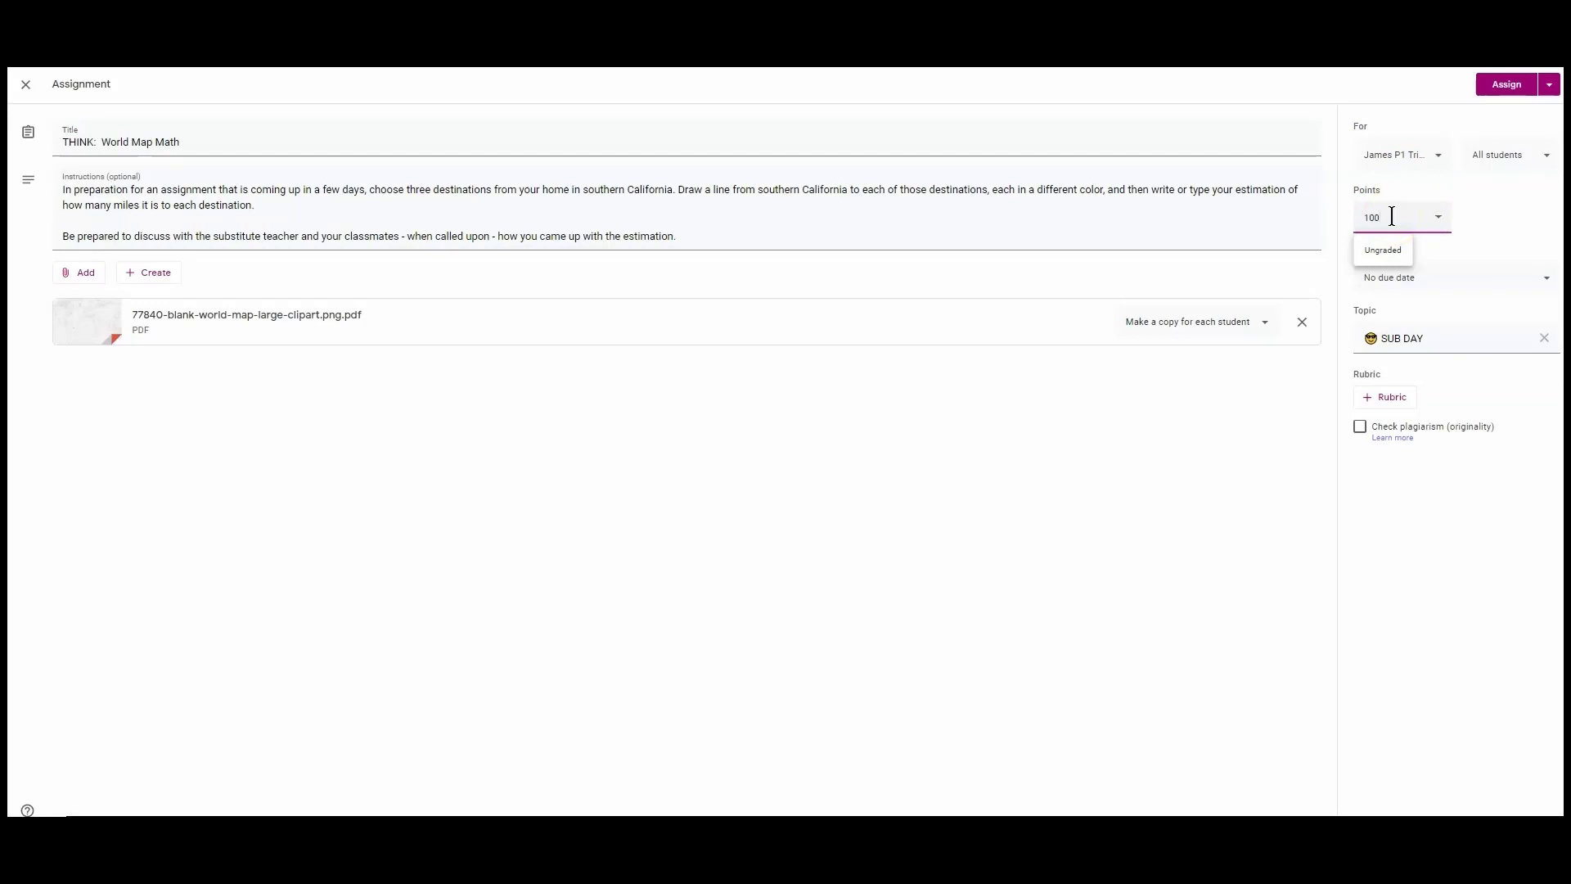
pyautogui.click(1496, 228)
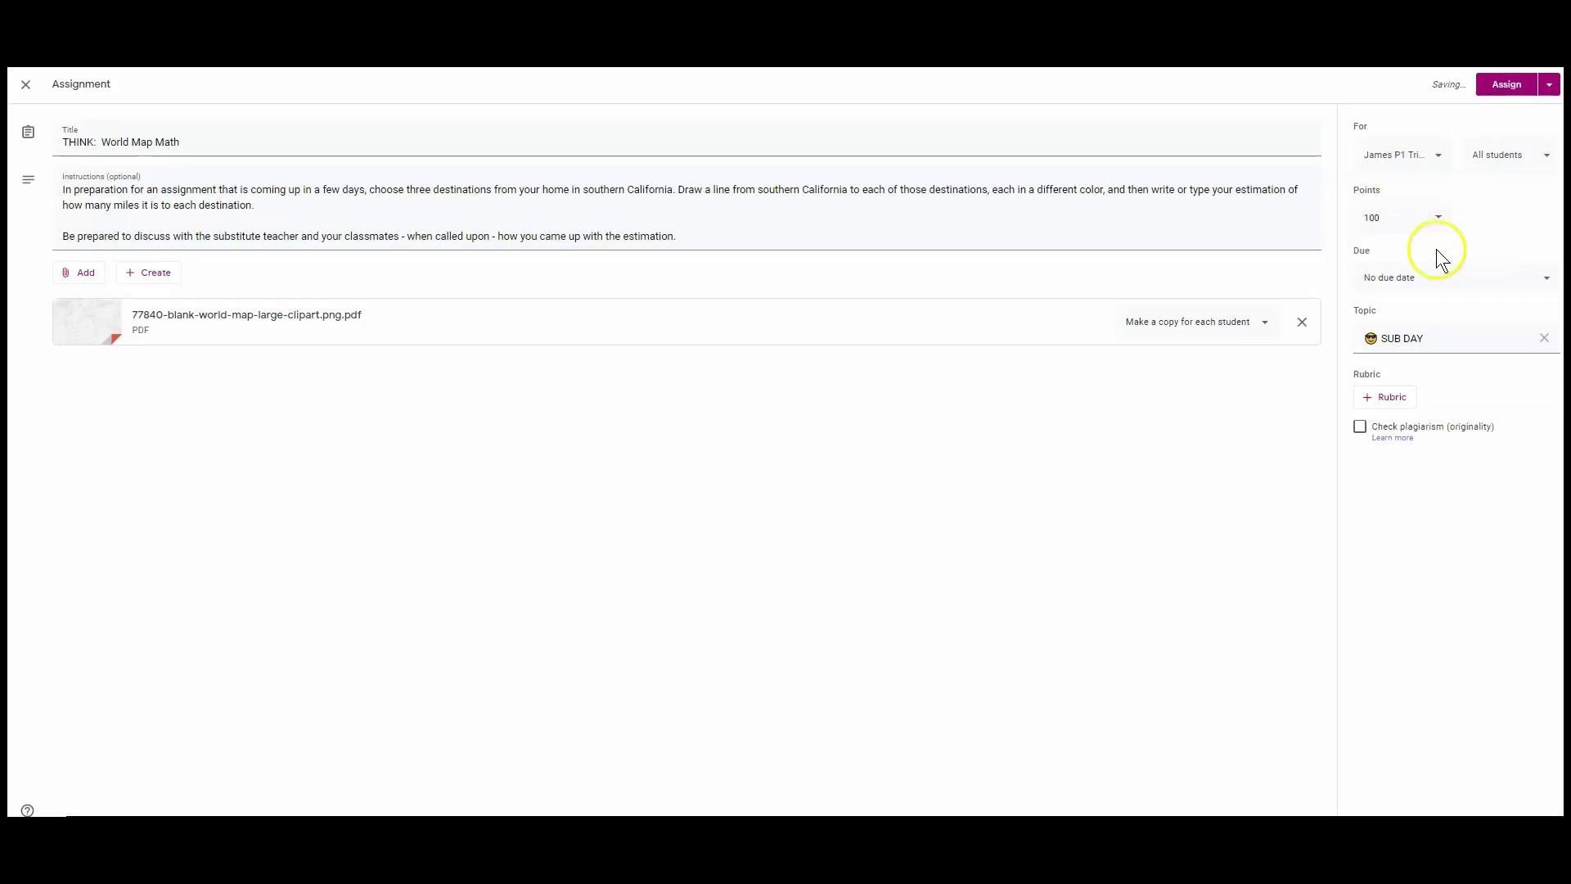
pyautogui.click(1546, 282)
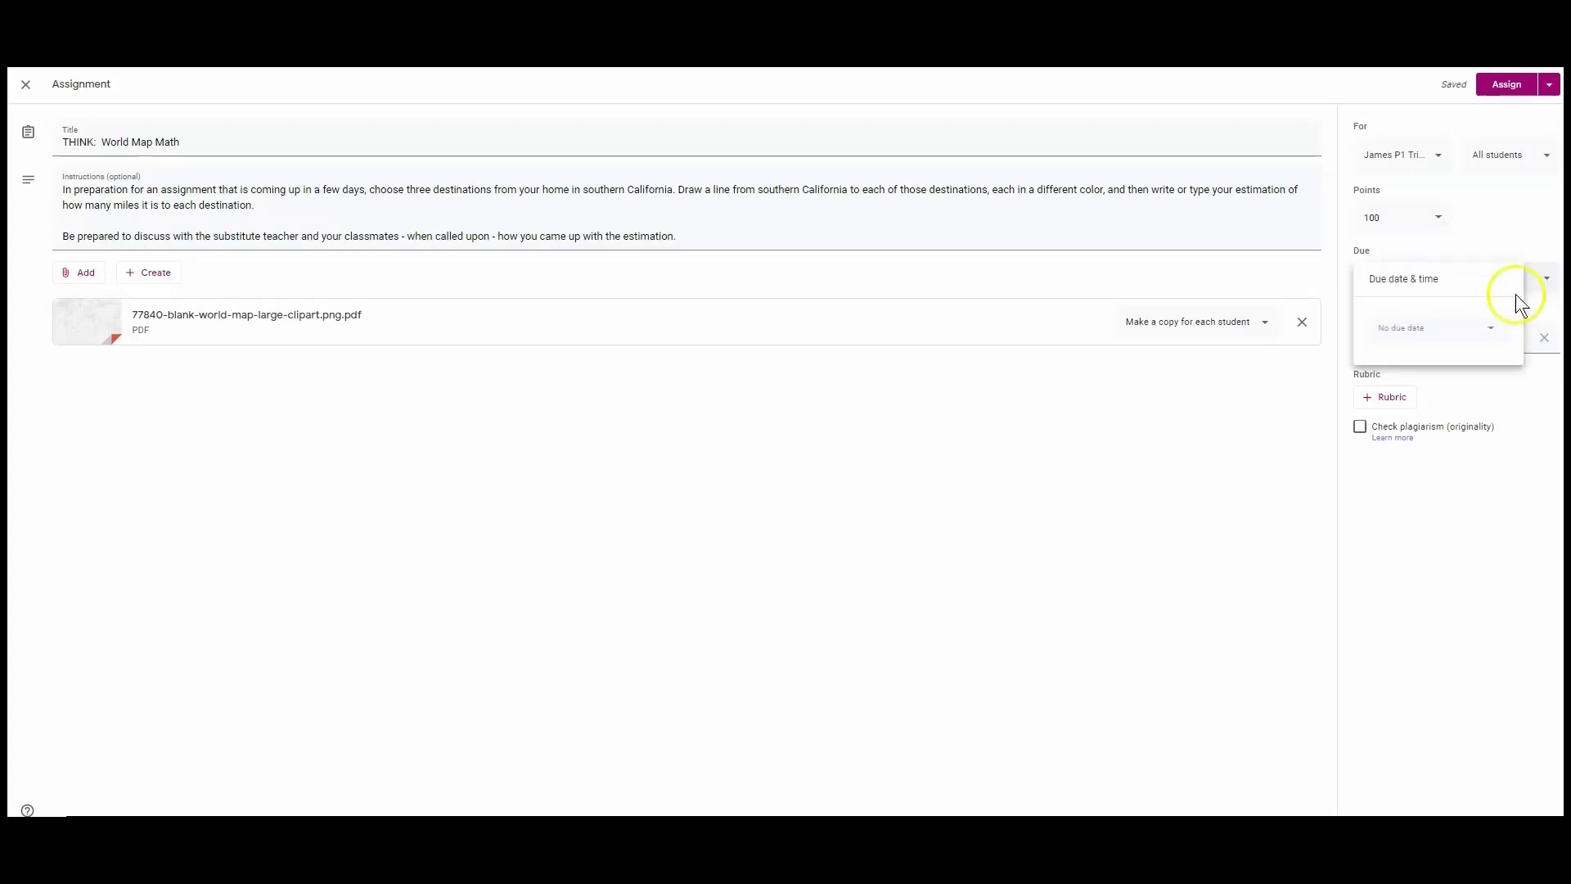
pyautogui.click(1477, 327)
pyautogui.click(1484, 470)
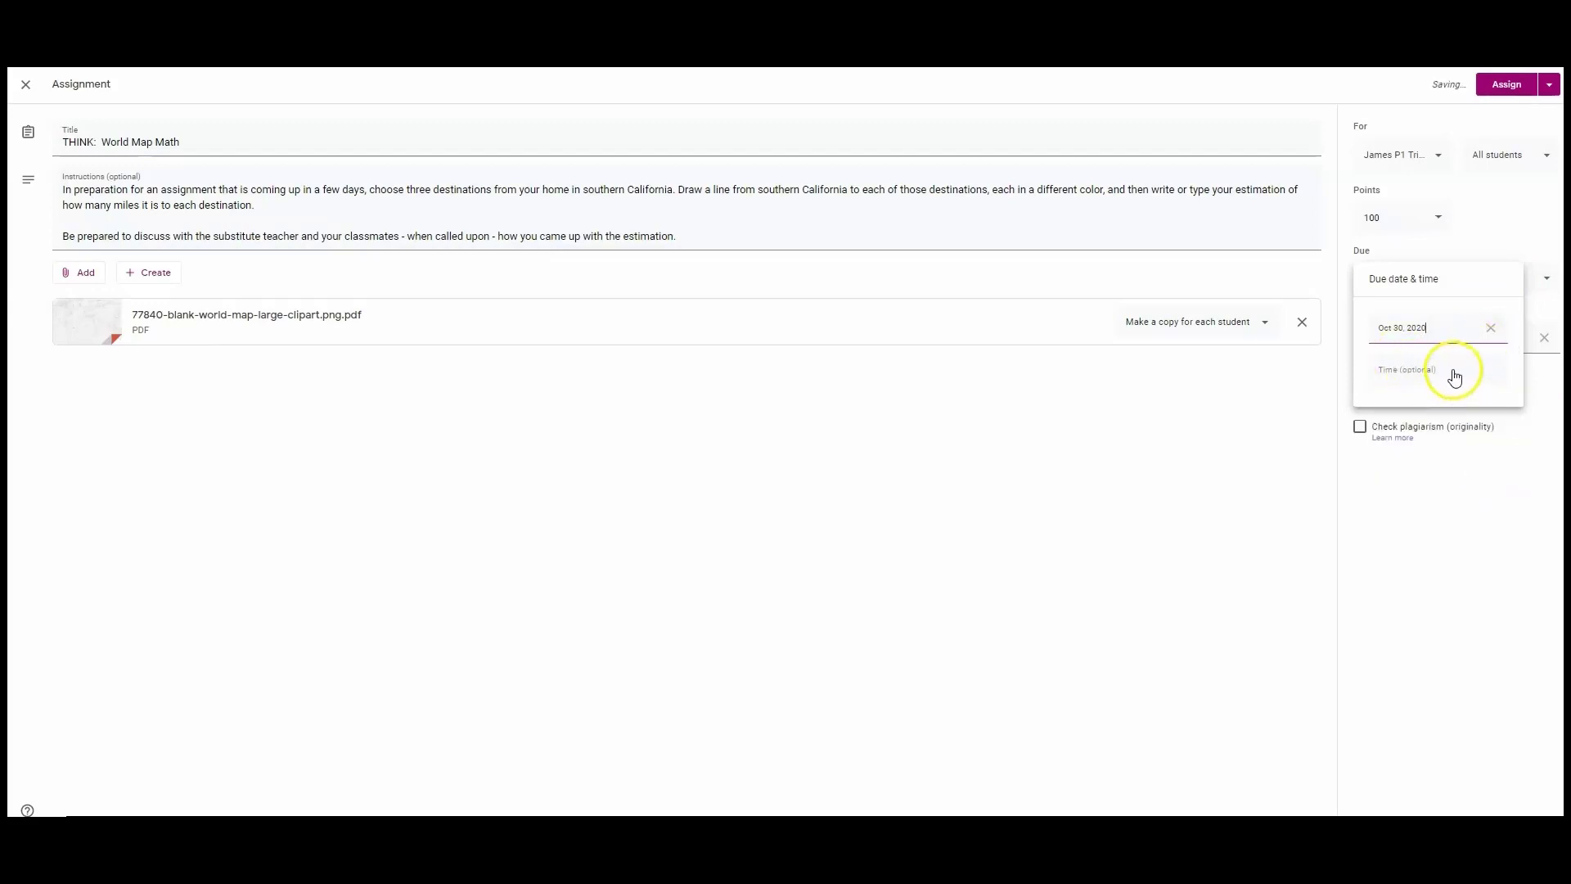
pyautogui.click(1454, 376)
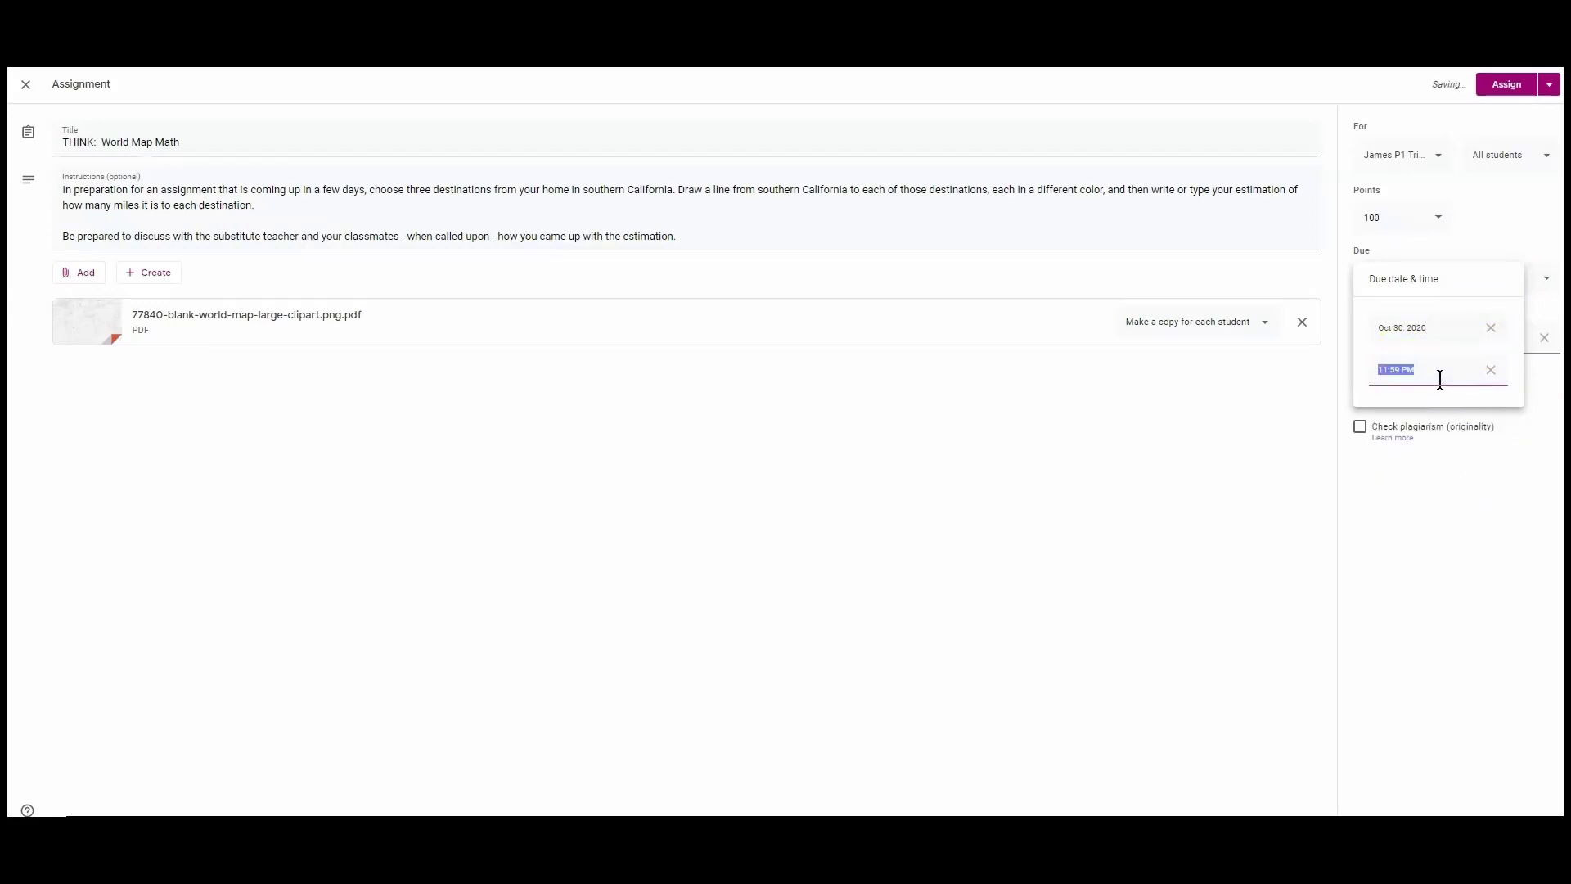
pyautogui.write('4:00 pm')
pyautogui.click(1442, 499)
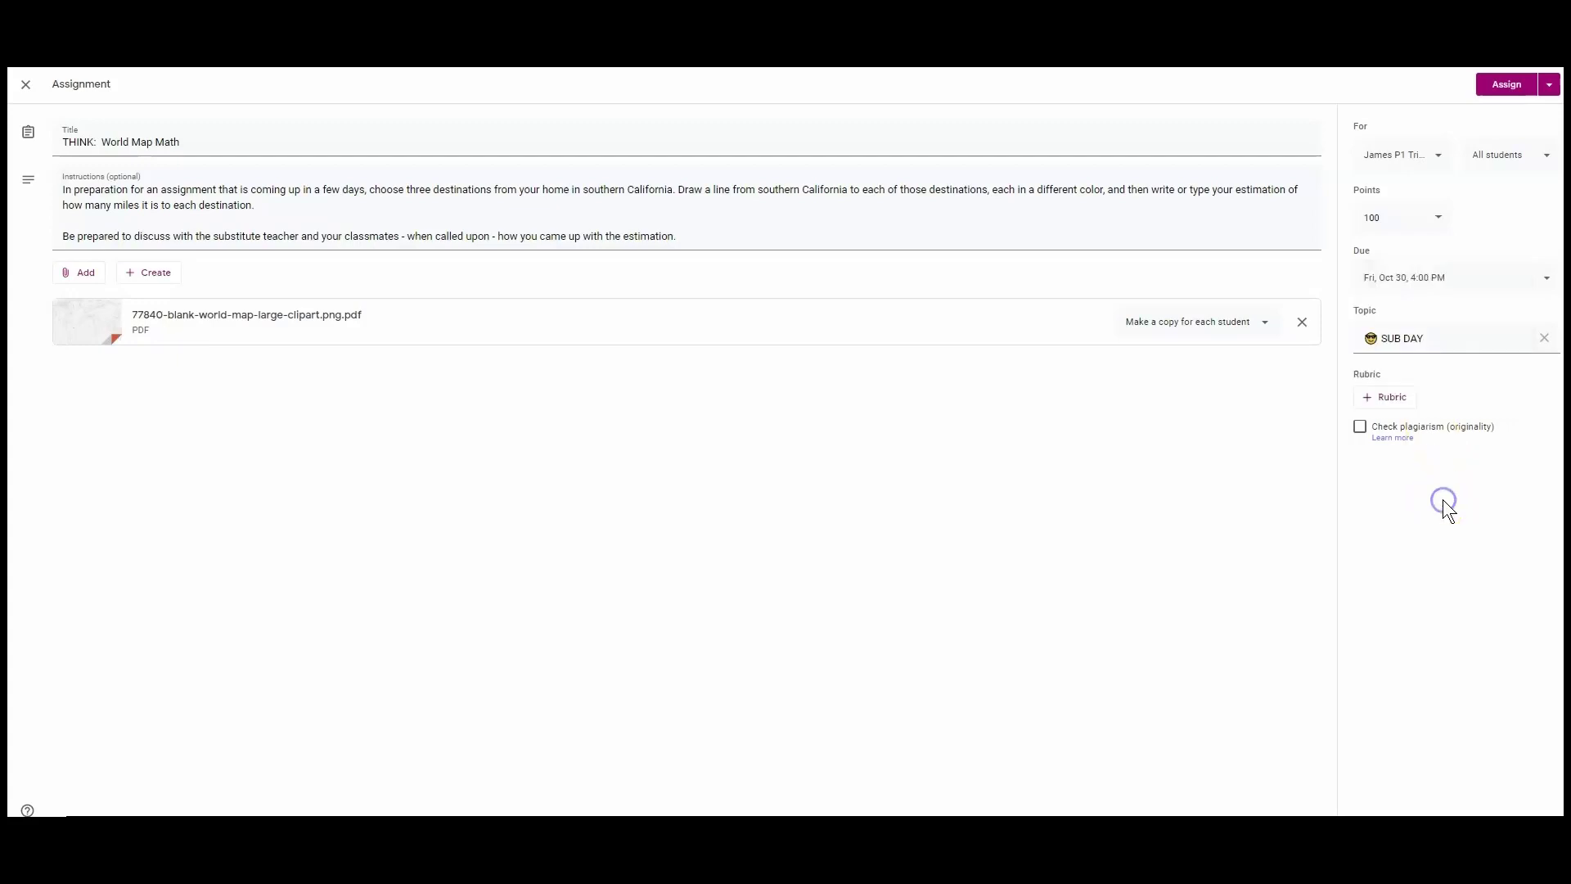
# Step: Replace the assignment's SUB DAY topic with a new topic named Math support and assign it to the class
pyautogui.click(1544, 338)
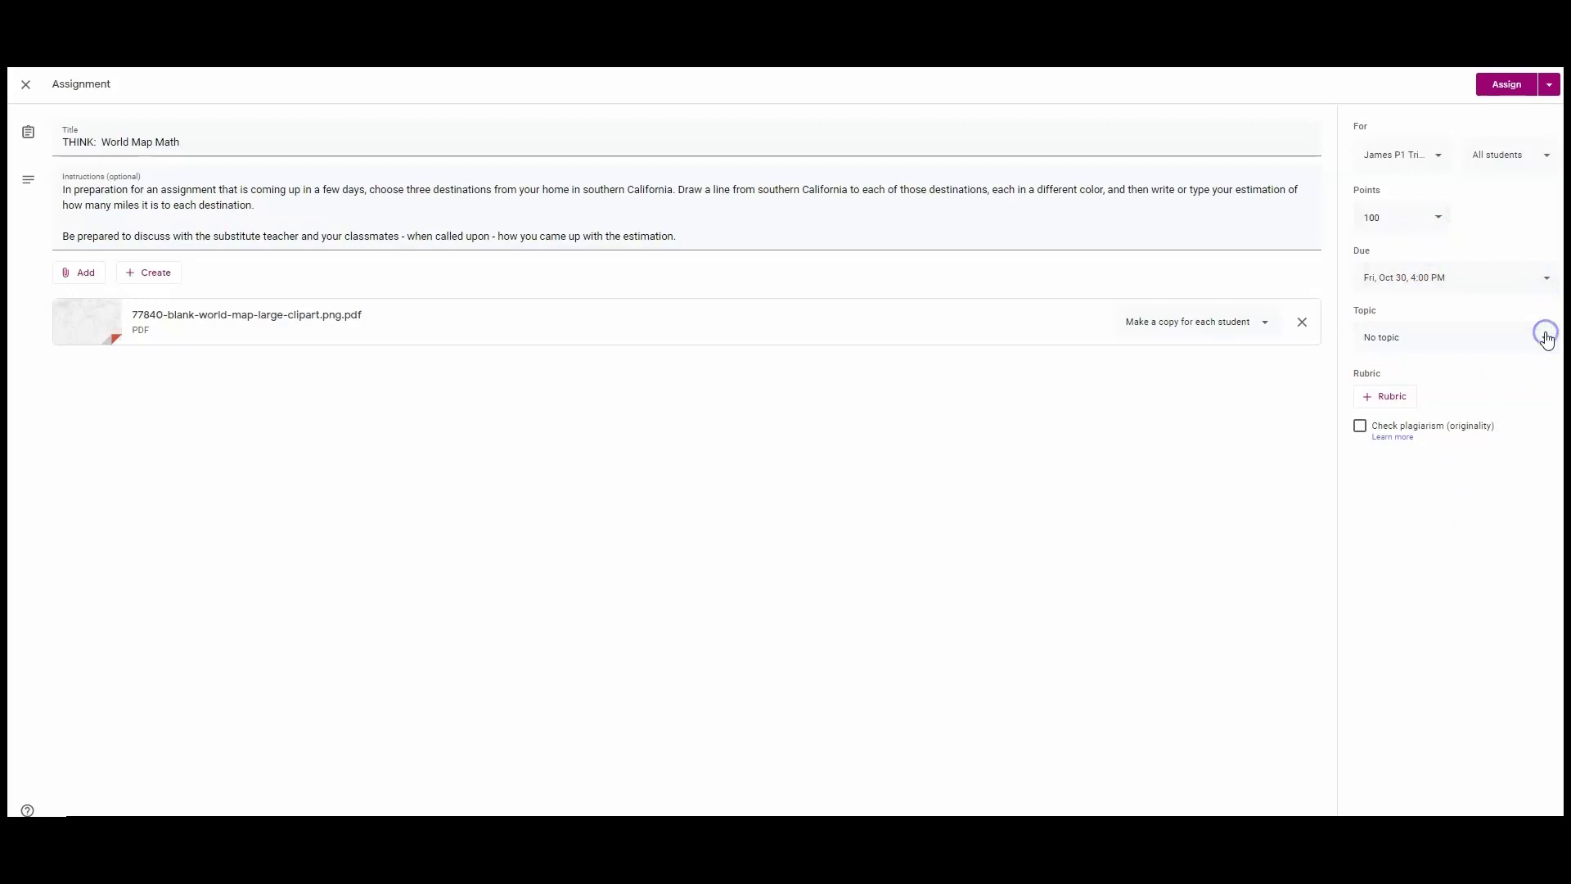
pyautogui.click(1385, 338)
pyautogui.click(1391, 370)
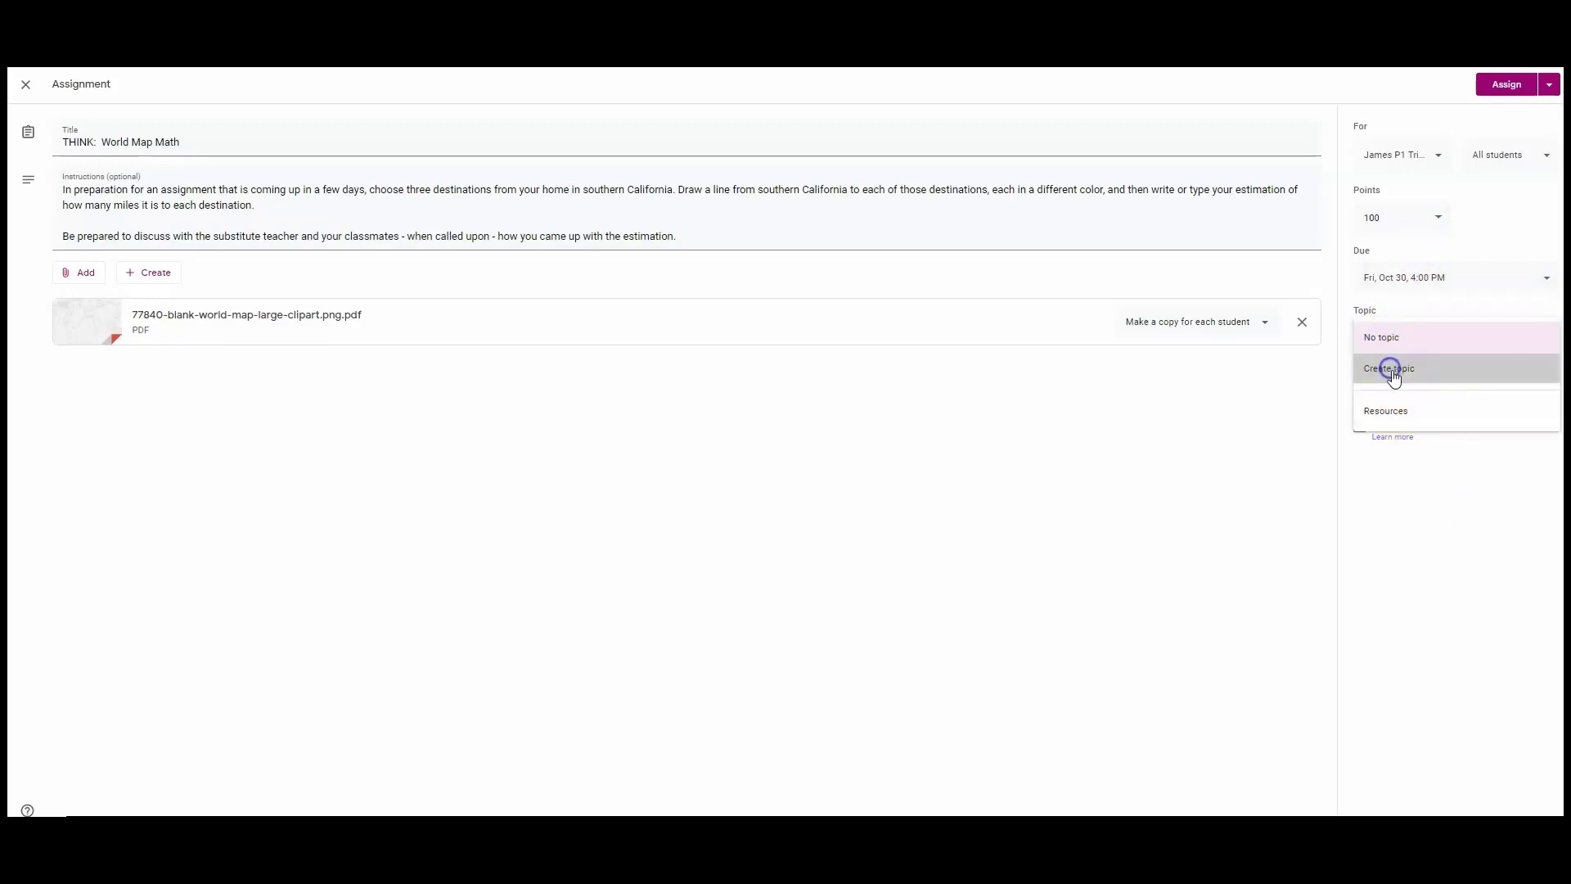
pyautogui.write('M')
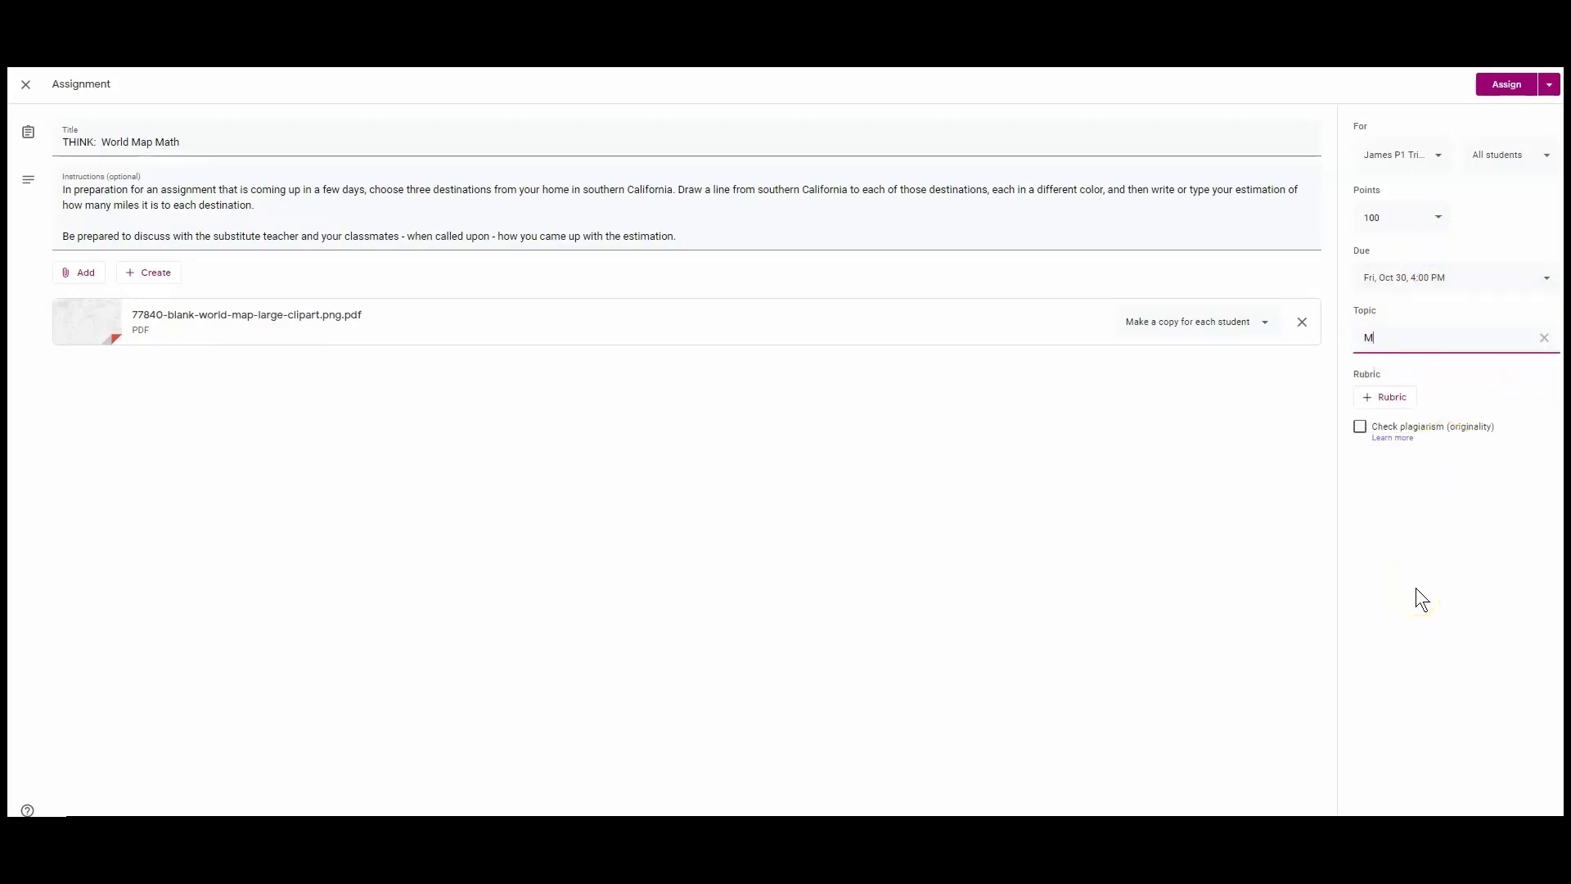
pyautogui.write('ath support')
pyautogui.click(1439, 524)
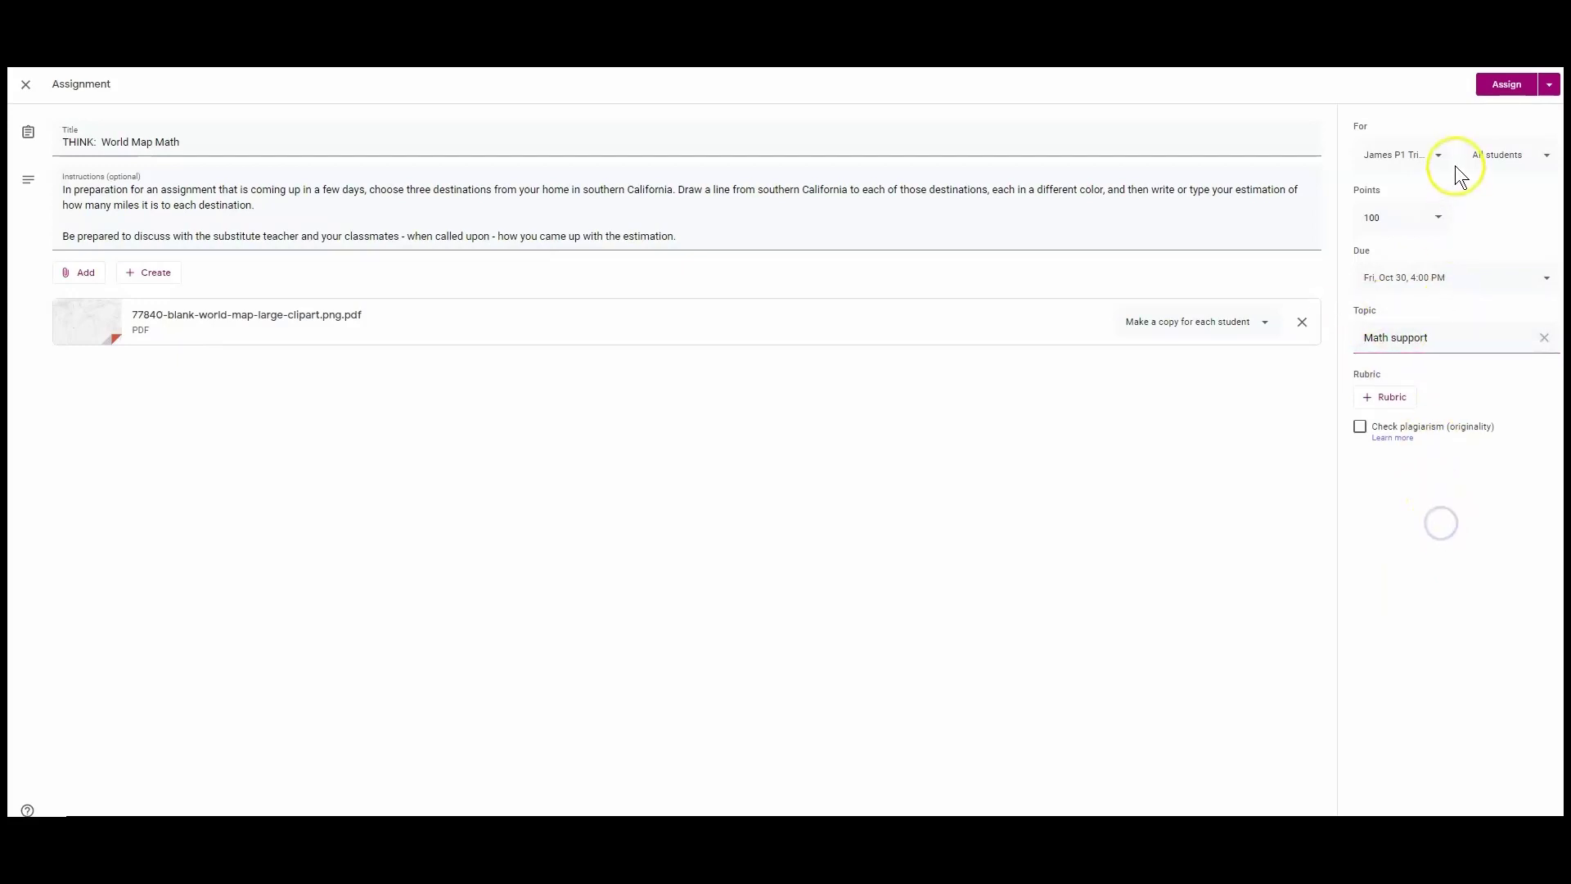
pyautogui.click(1507, 84)
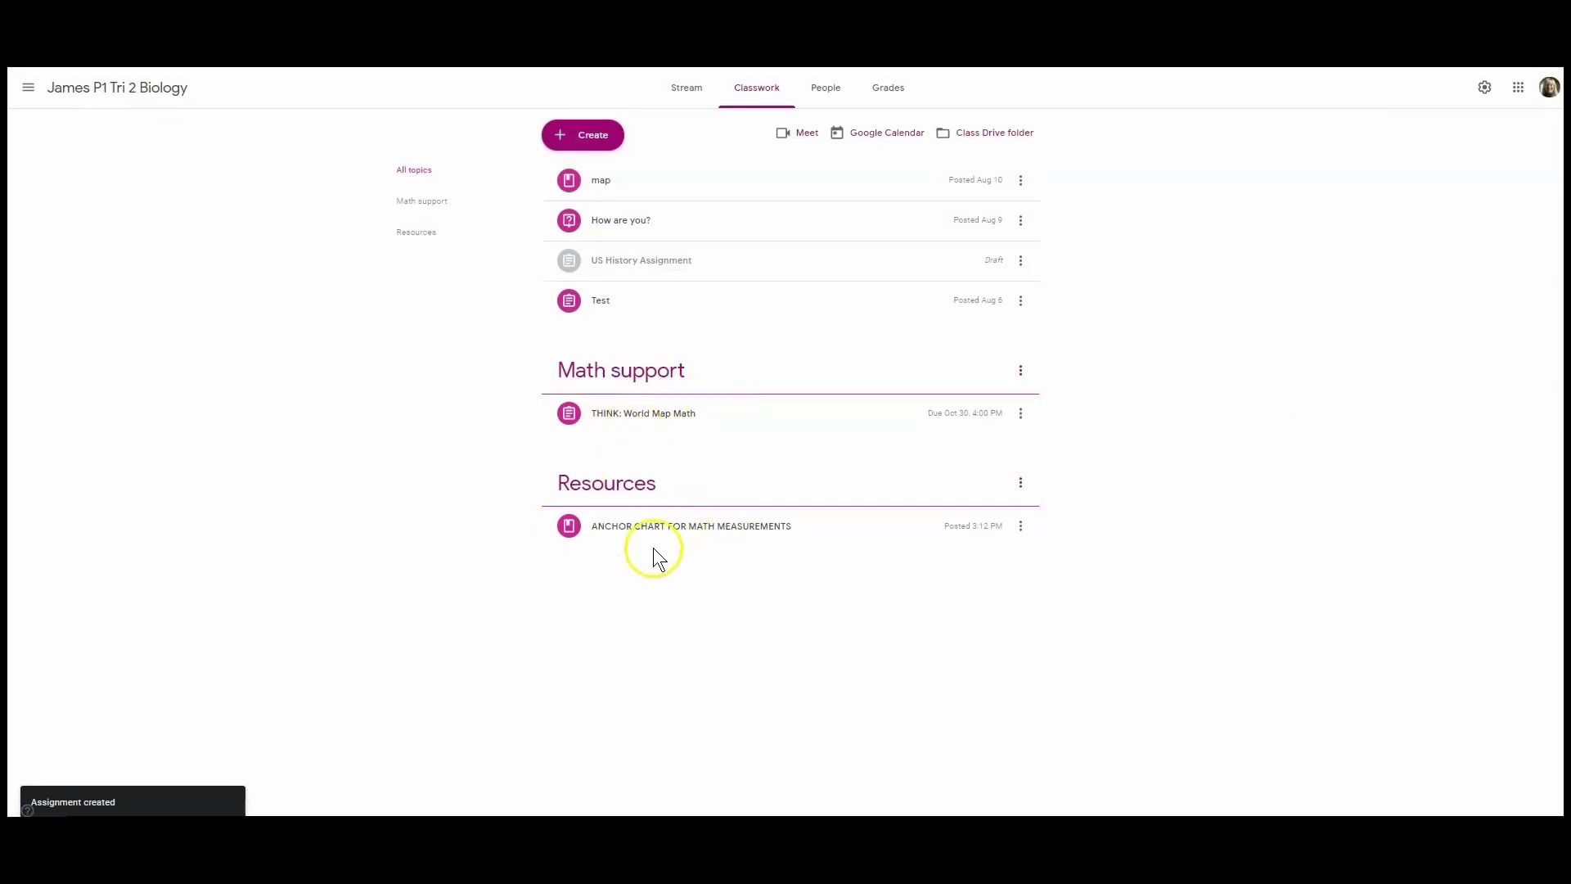
# Step: Reuse the Dear Future Me assignment from the archived Training Classroom June 2019 class with new copies of all attachments
pyautogui.click(597, 136)
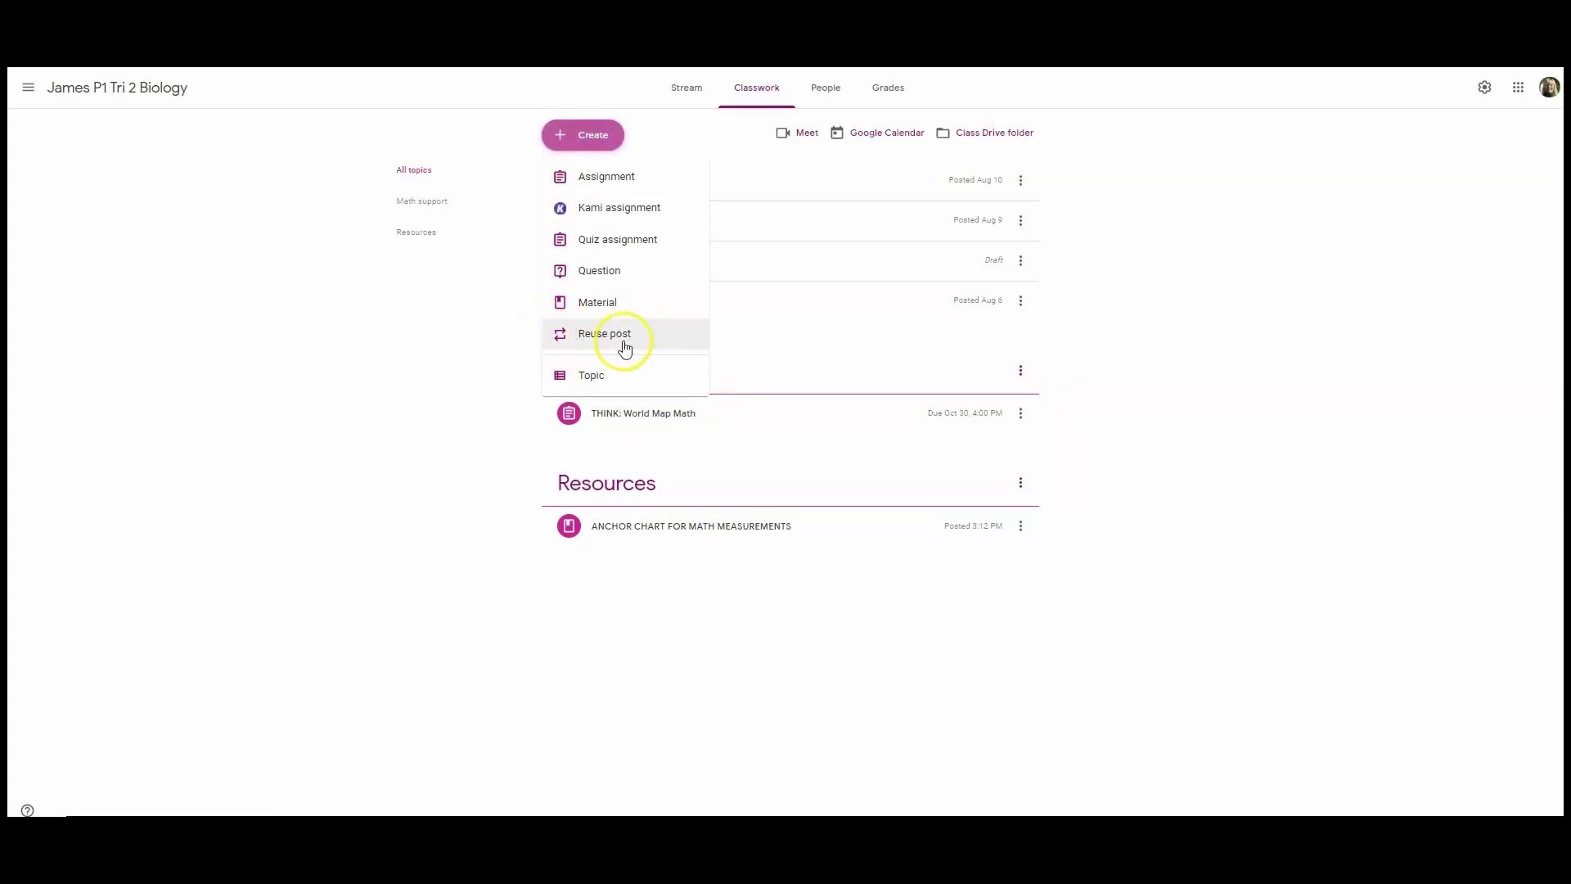
pyautogui.click(610, 342)
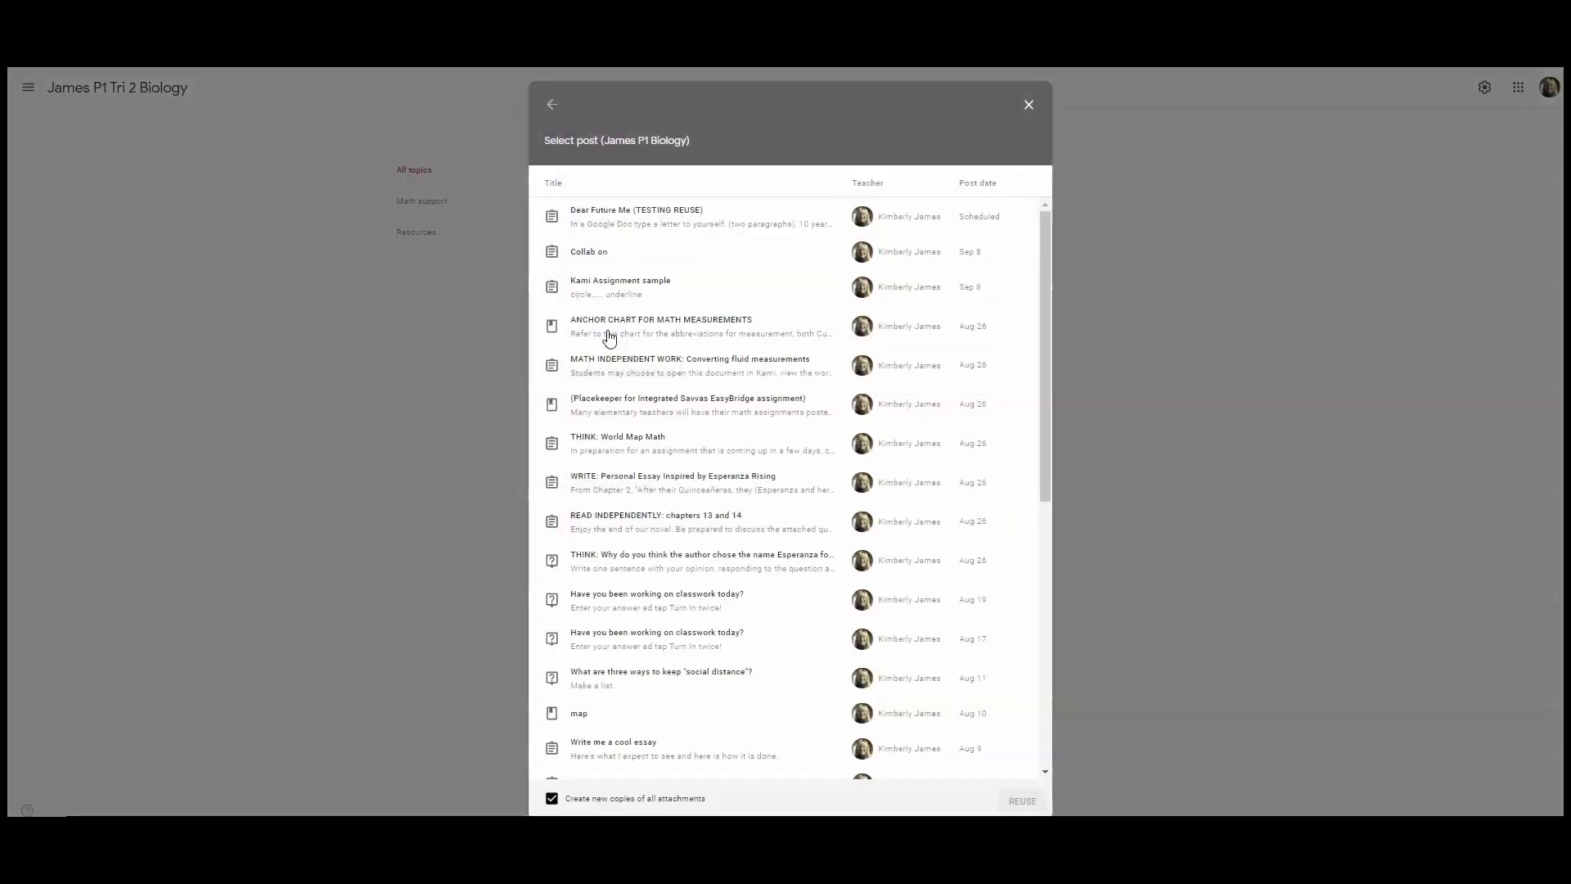
pyautogui.click(553, 109)
pyautogui.click(552, 103)
pyautogui.scroll(-15, 651, 285)
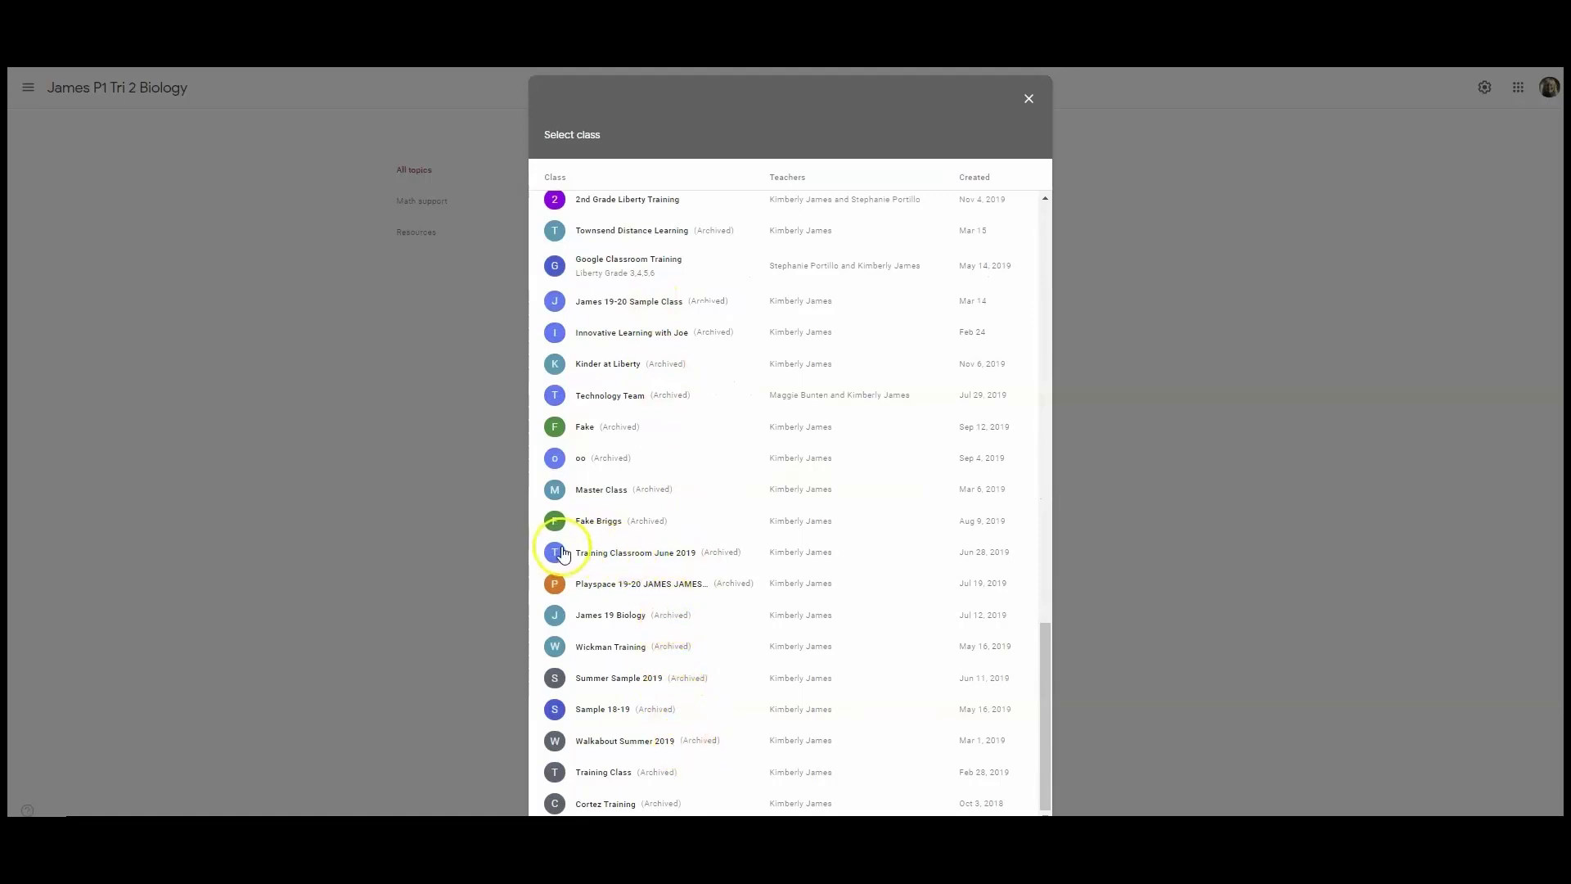
pyautogui.click(655, 553)
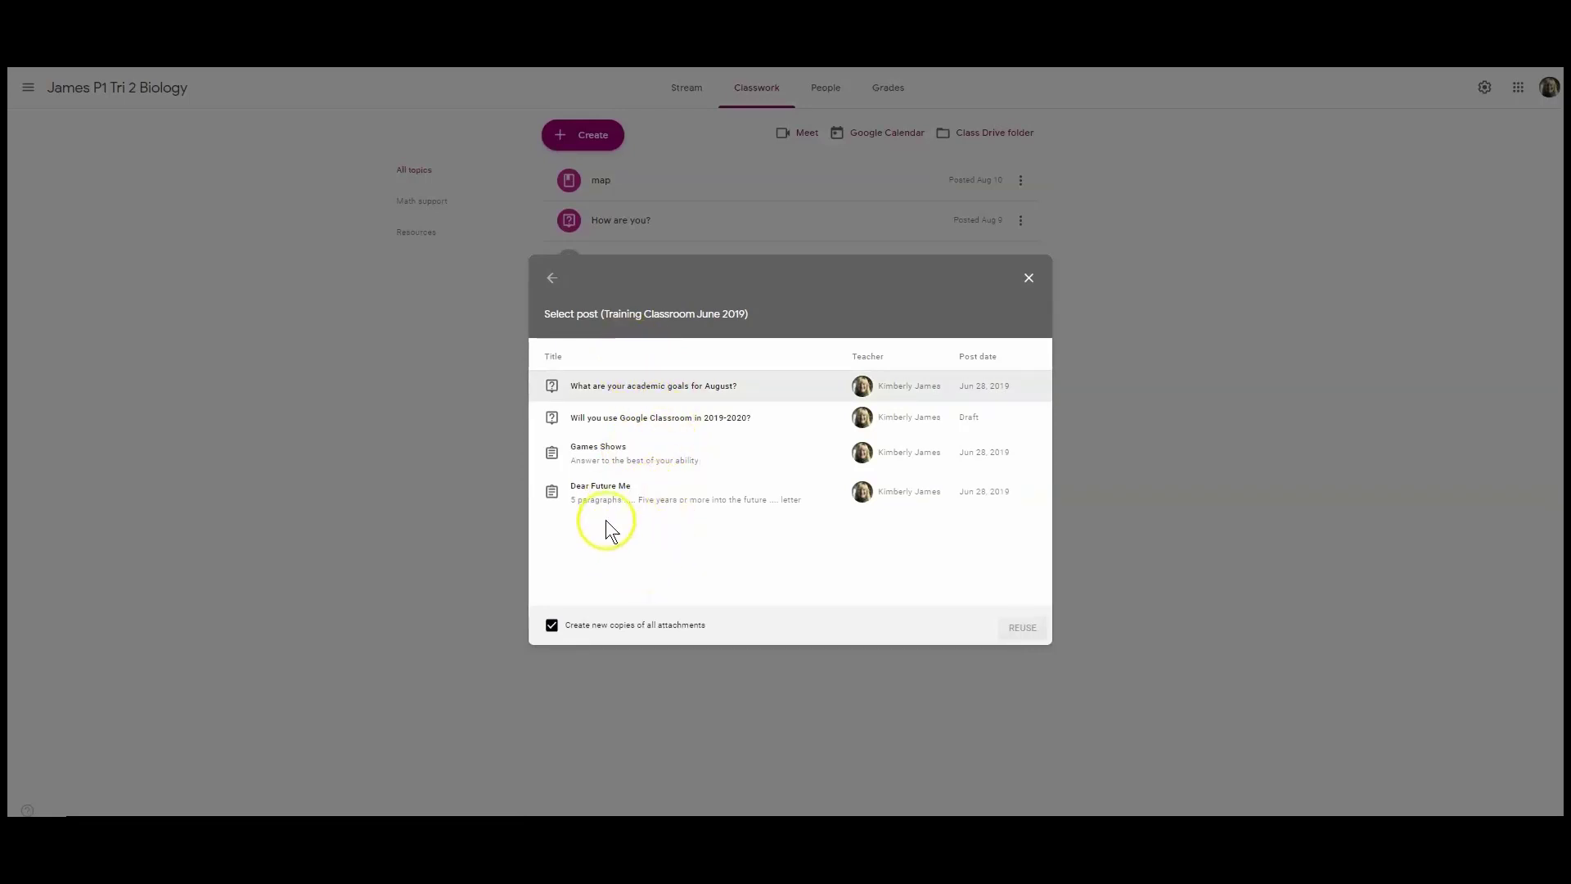
pyautogui.click(598, 496)
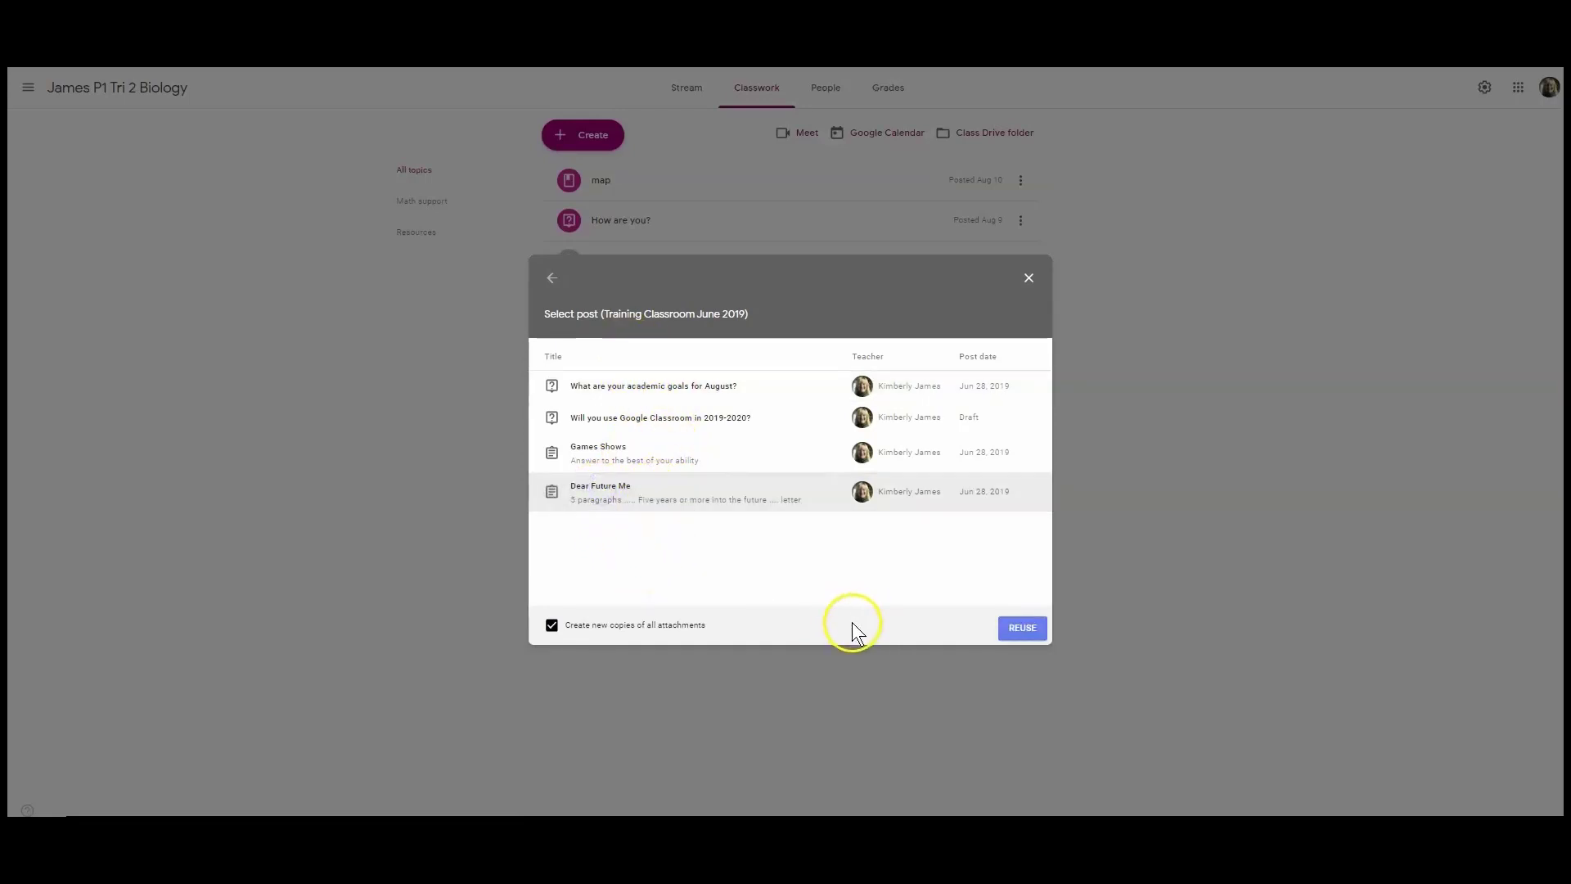
pyautogui.click(1028, 628)
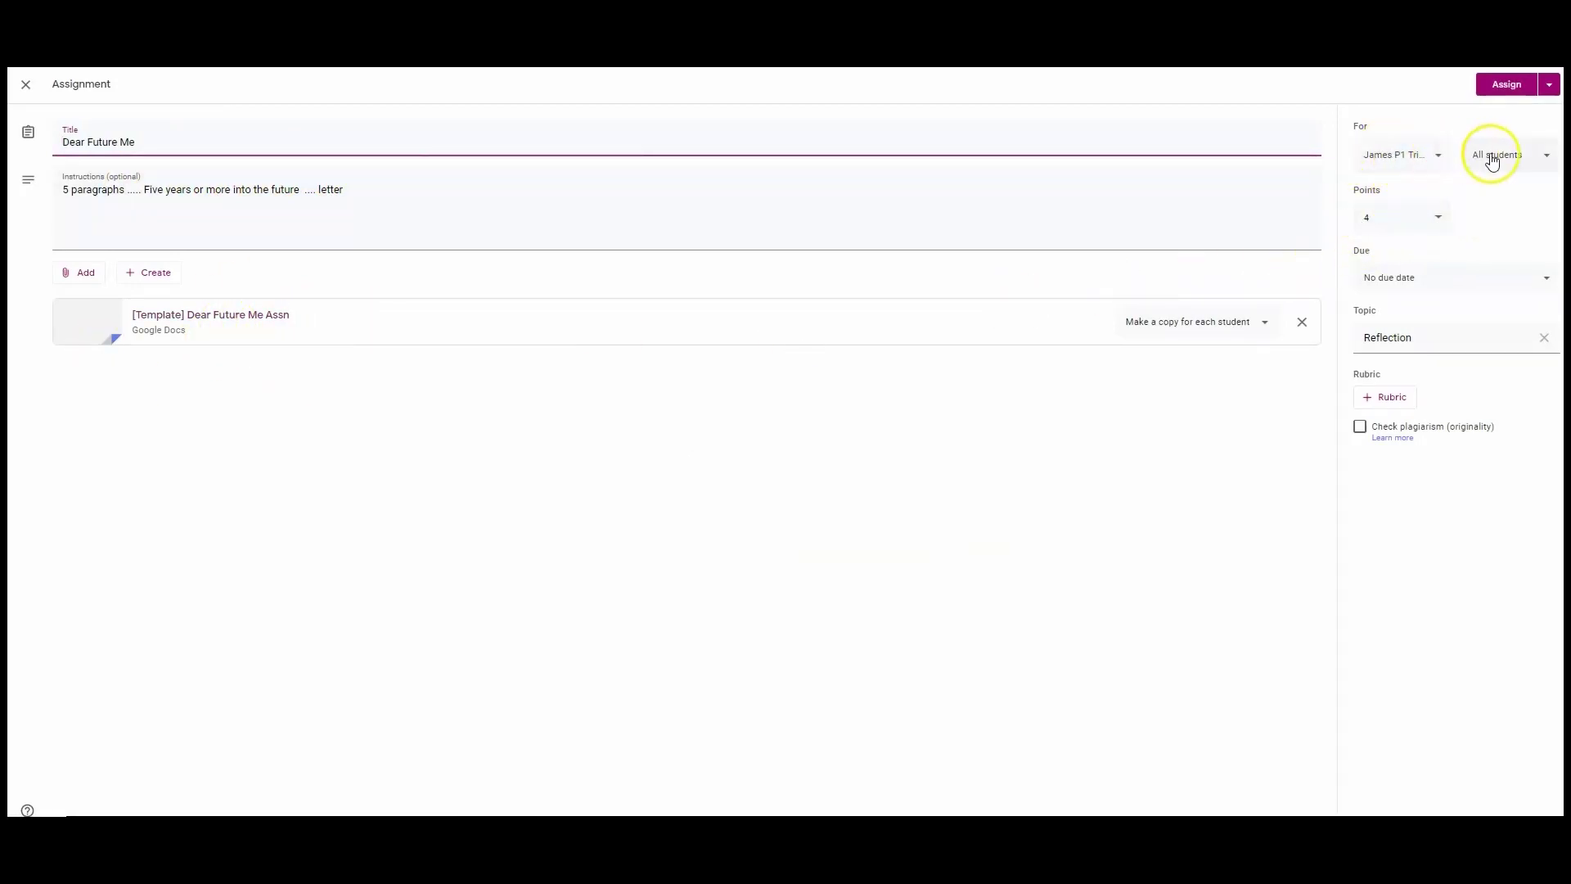
# Step: Set the Dear Future Me assignment's due date to Oct 31, 2020 and assign it to the class
pyautogui.click(1523, 280)
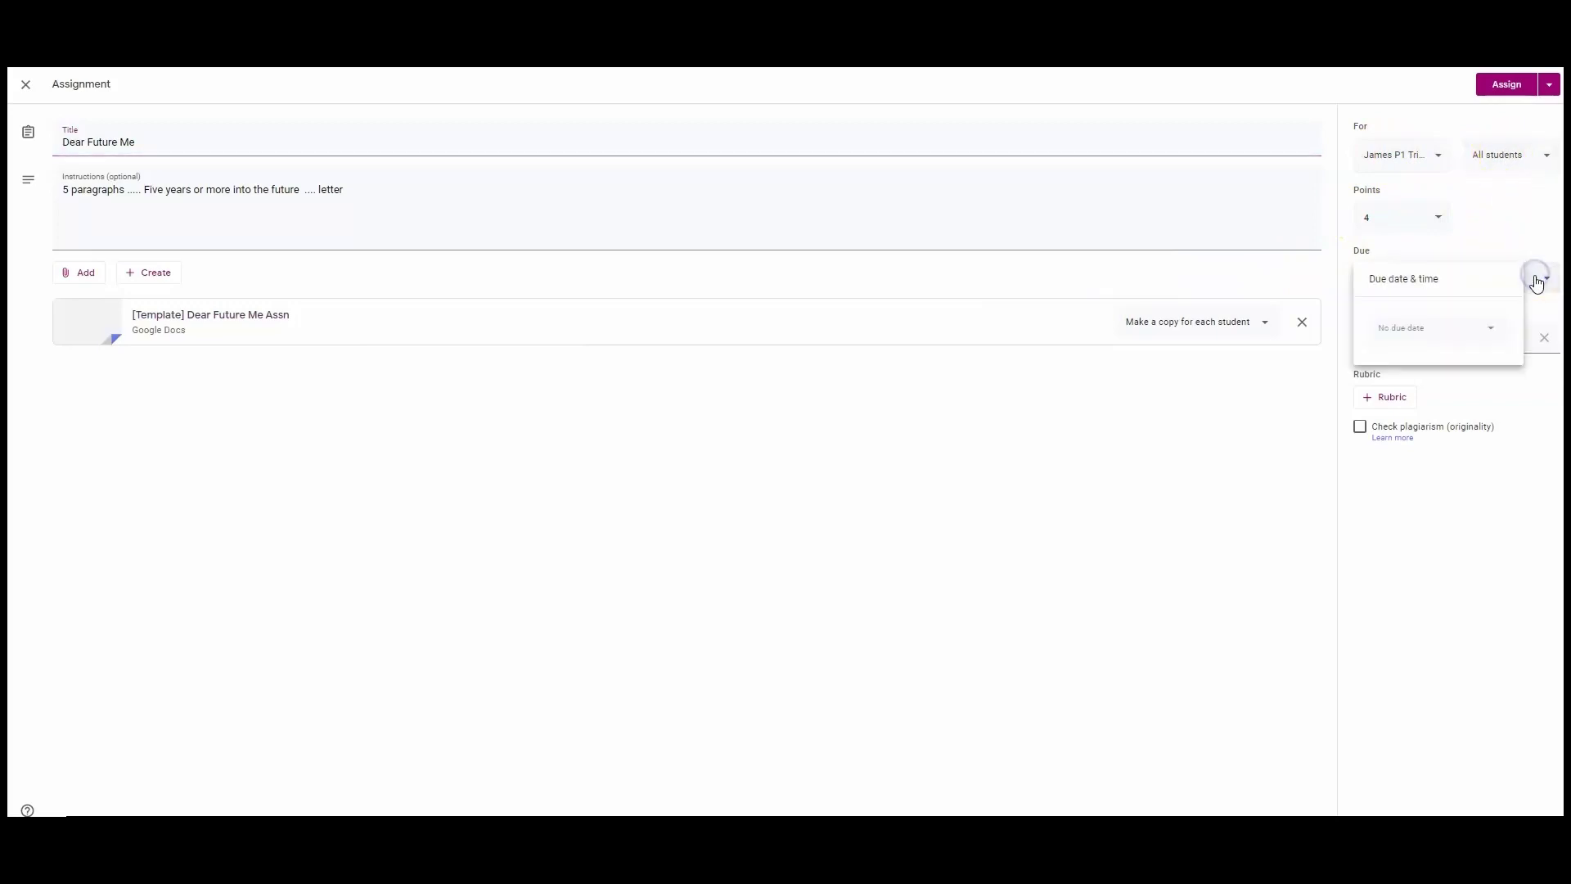
pyautogui.click(1486, 329)
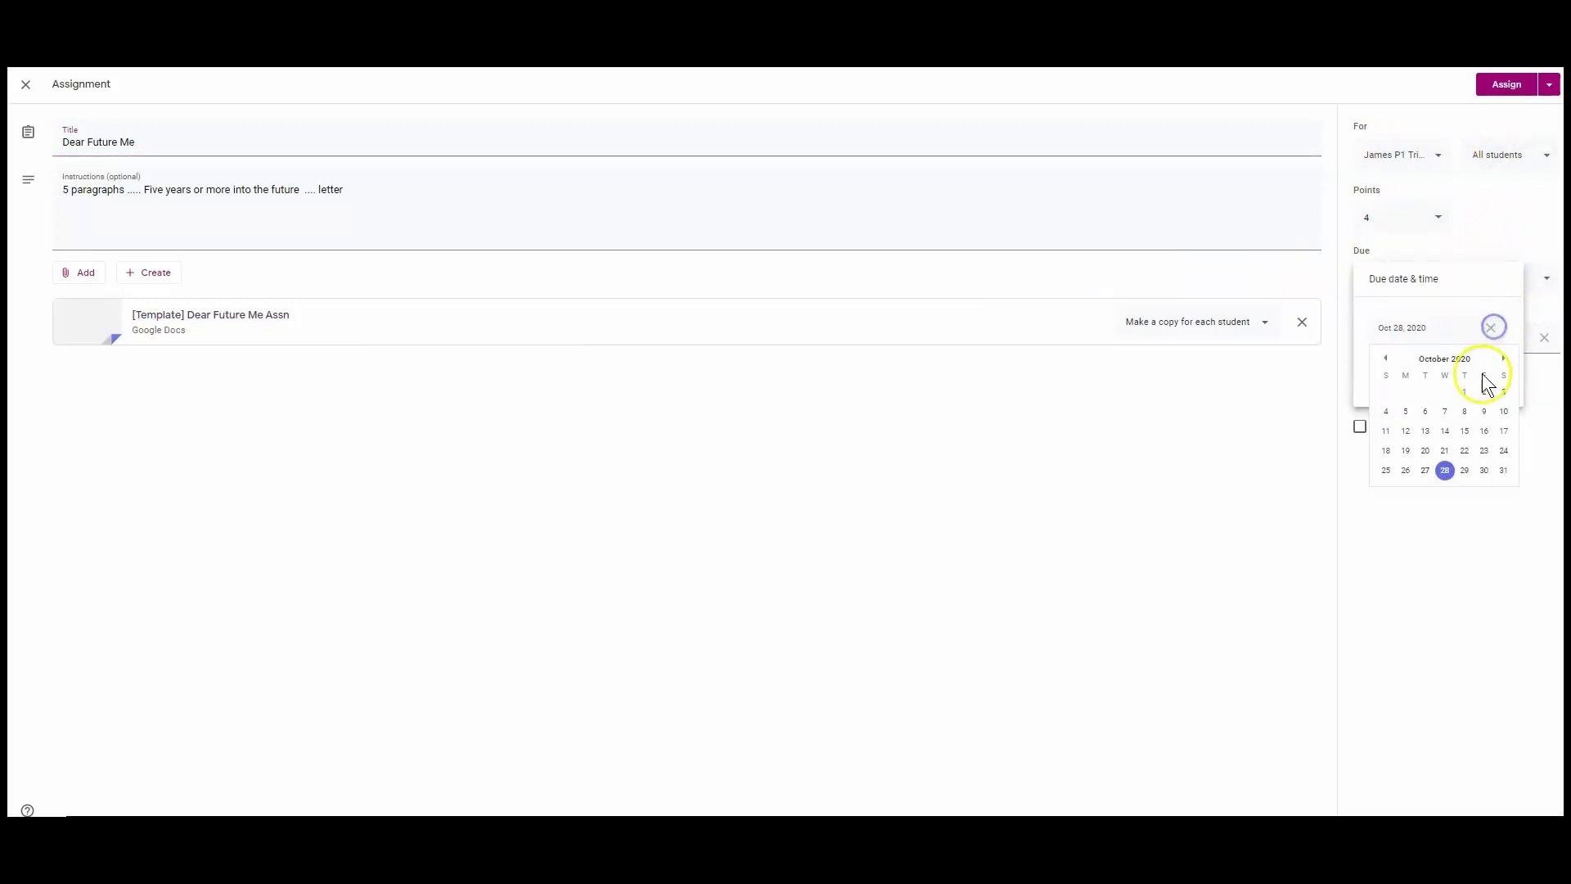
pyautogui.click(1504, 469)
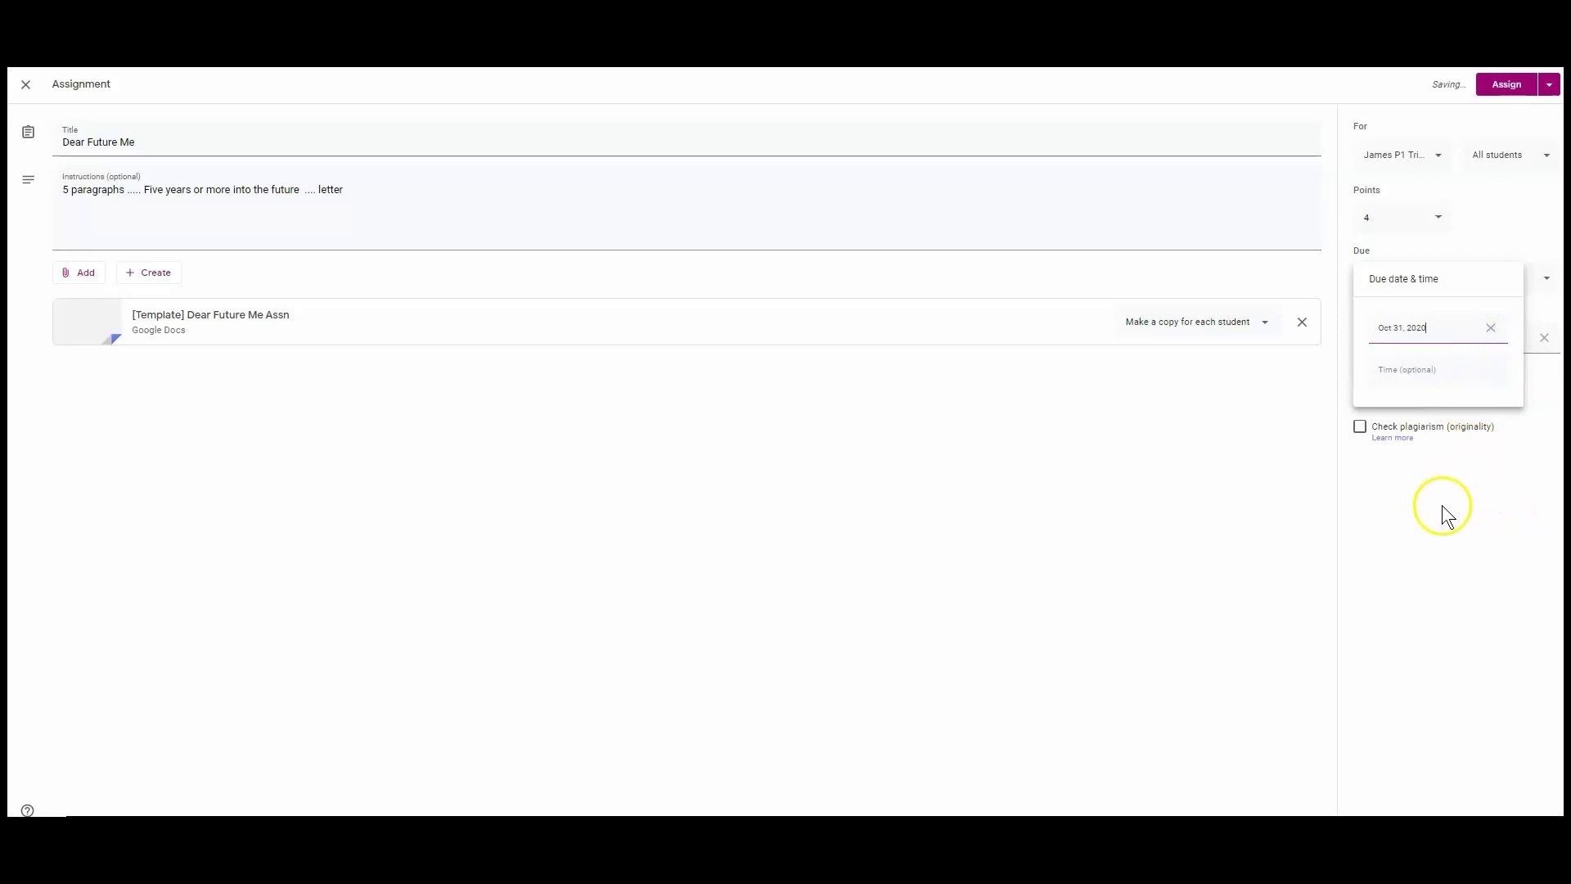
pyautogui.click(1502, 83)
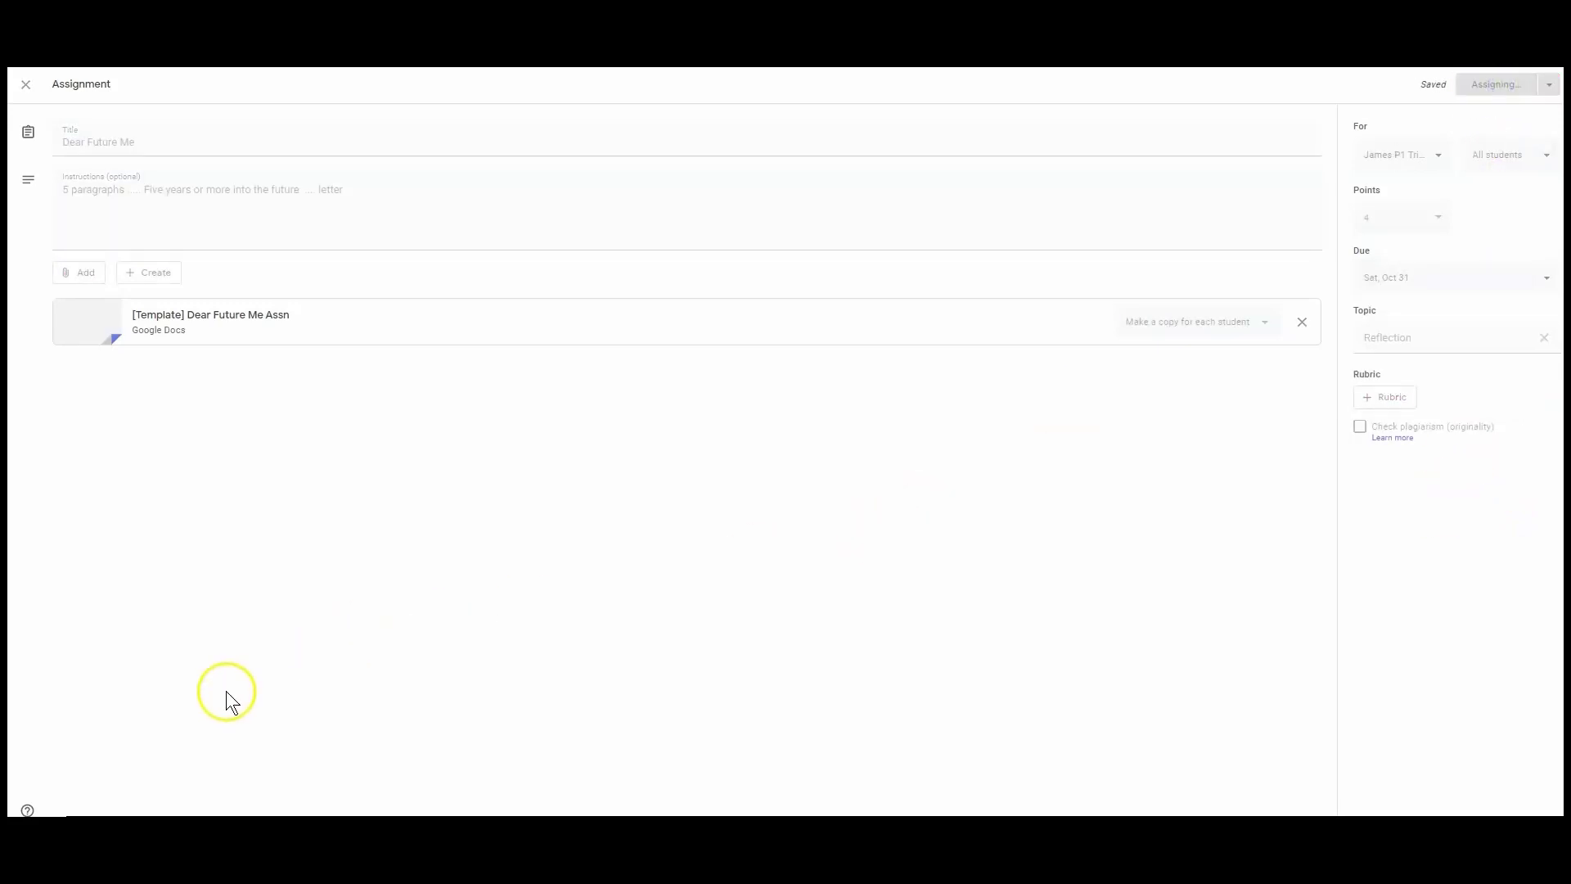